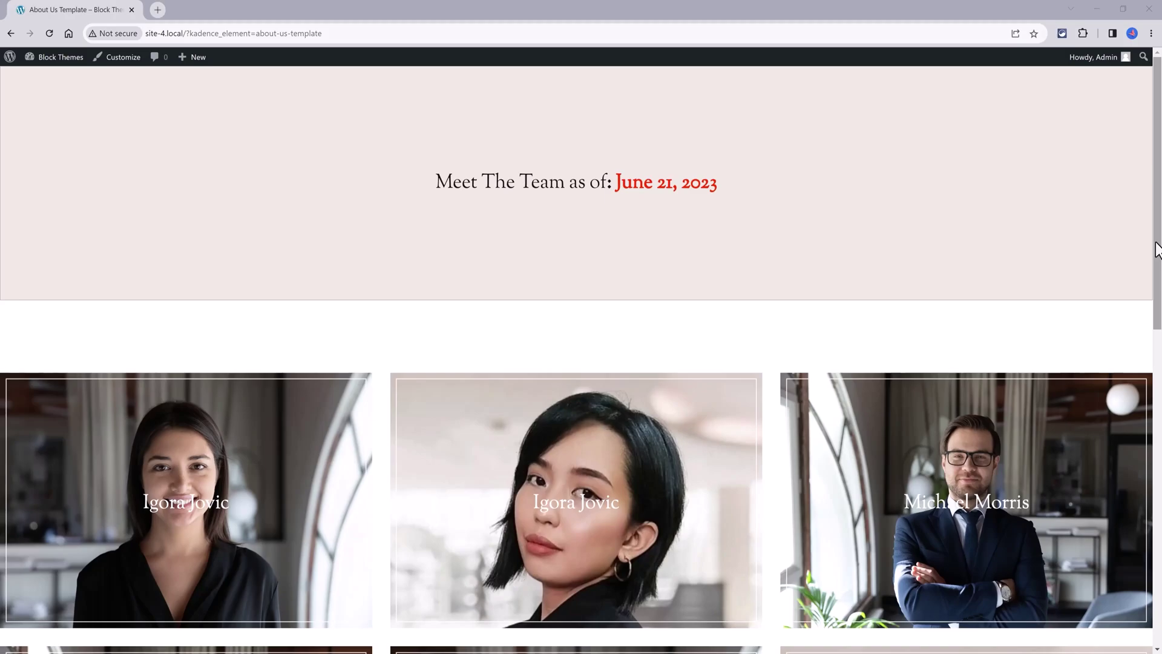
Scroll through the About Us Template's hero, staff grid and contact form, then bring up the home page
scroll(1157, 249, "down", 2)
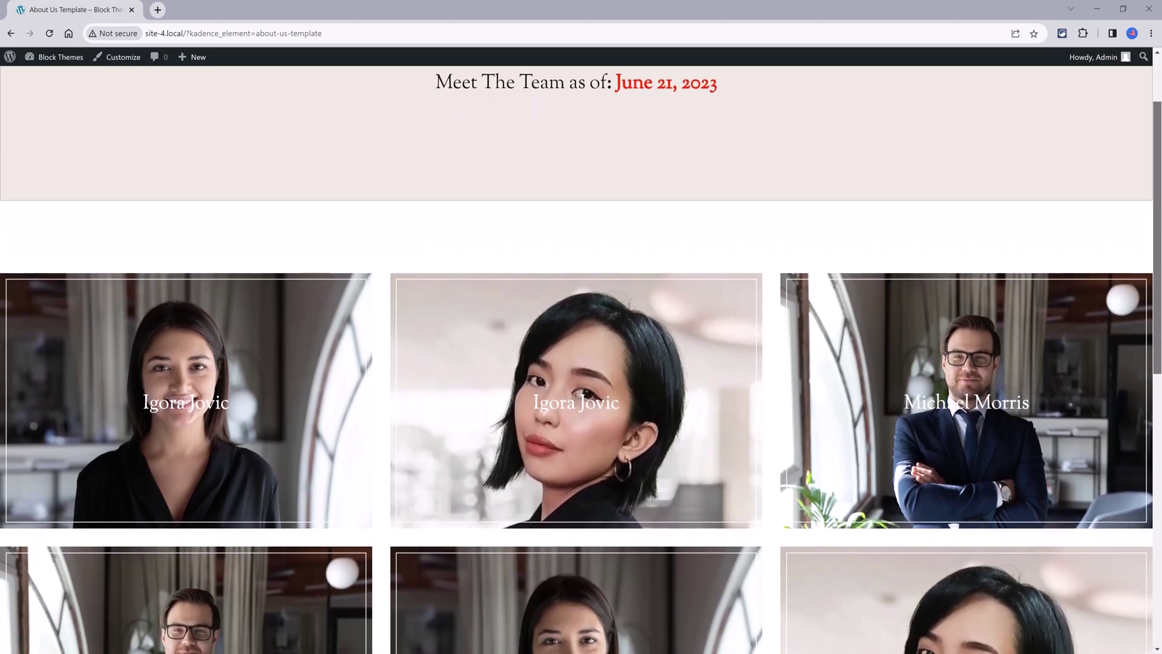
scroll(835, 441, "down", 4)
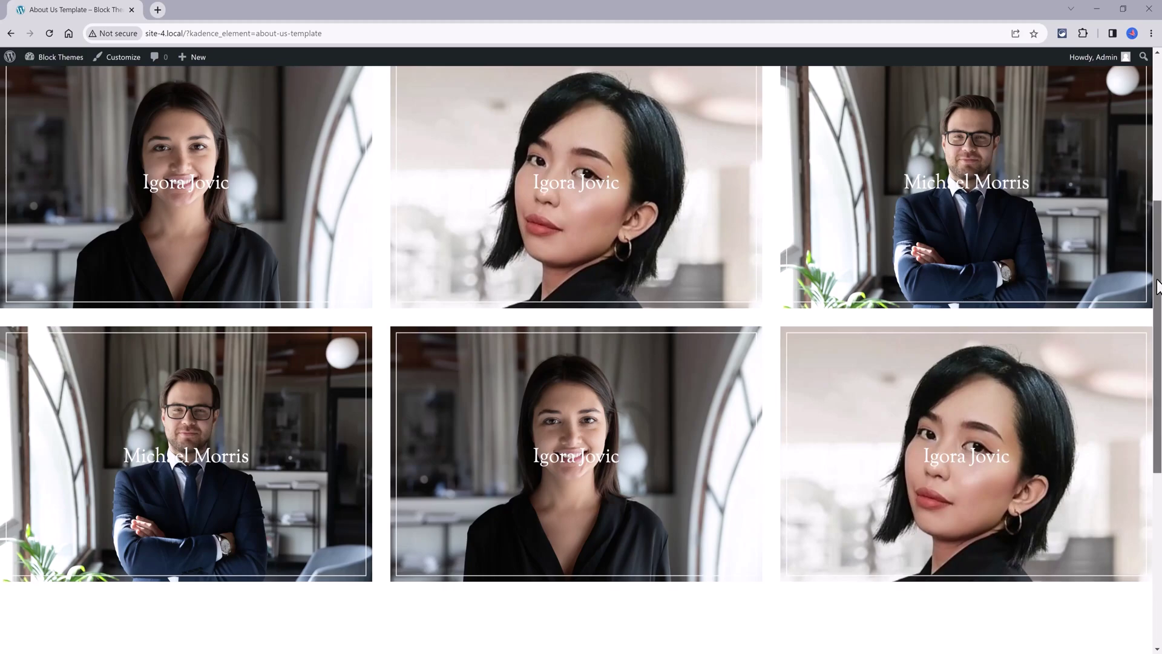
left_click_drag(1156, 284, 1153, 465)
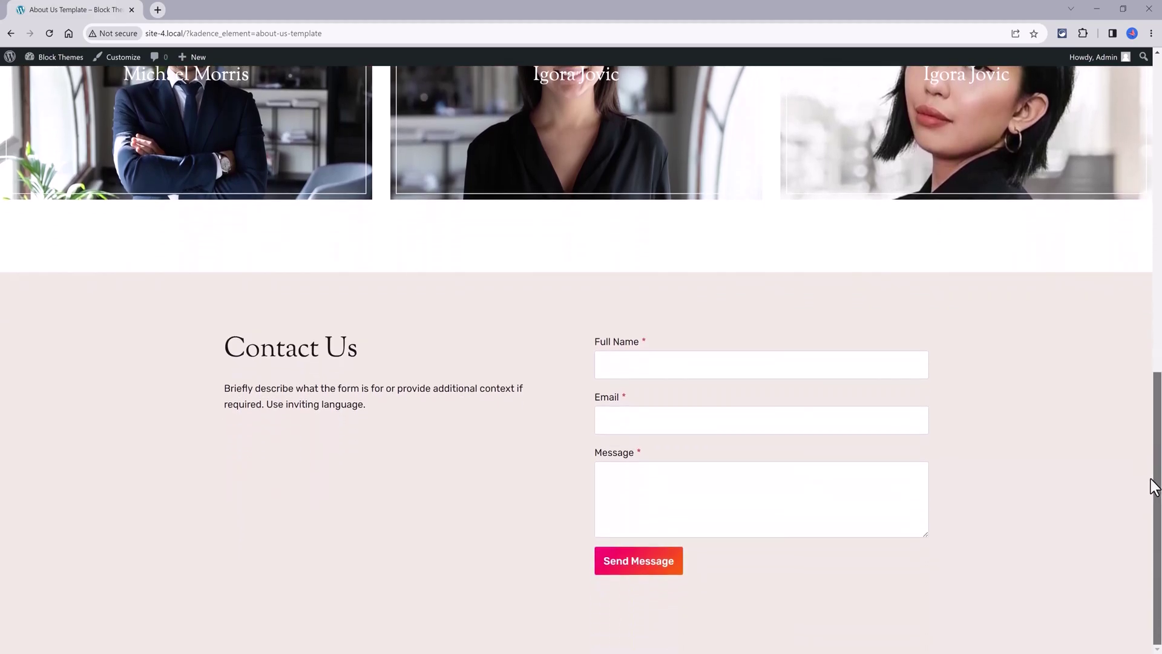
left_click_drag(1152, 459, 964, 181)
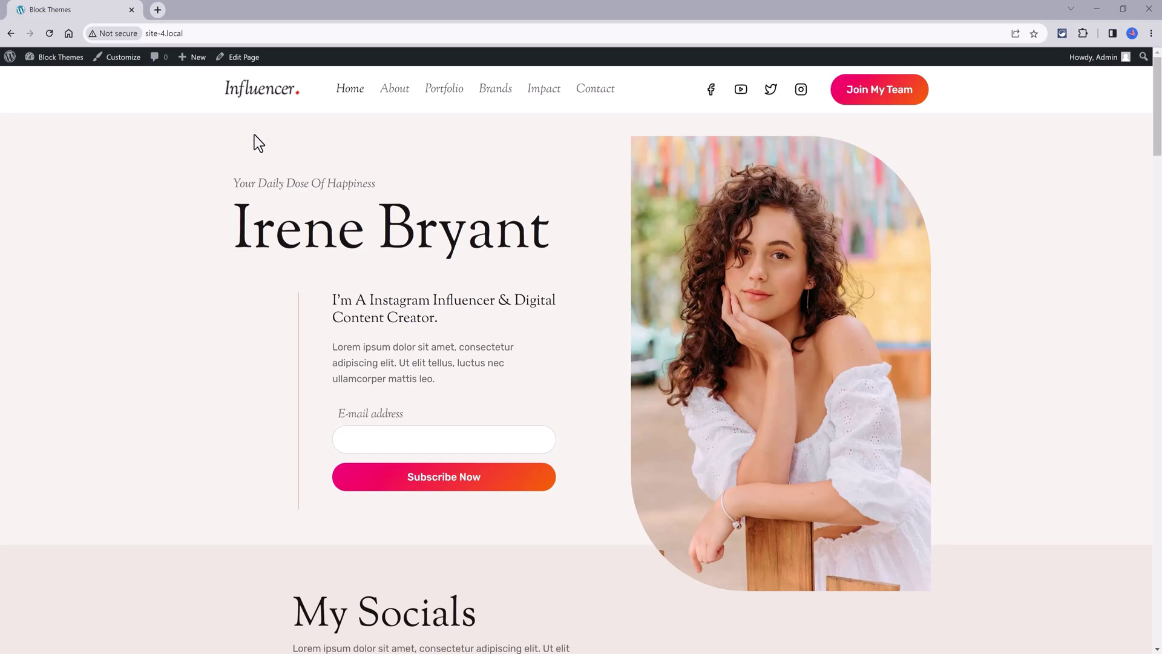
Open the About page and scroll through its about-me text, profile card and Actress & Model section
left_click(394, 89)
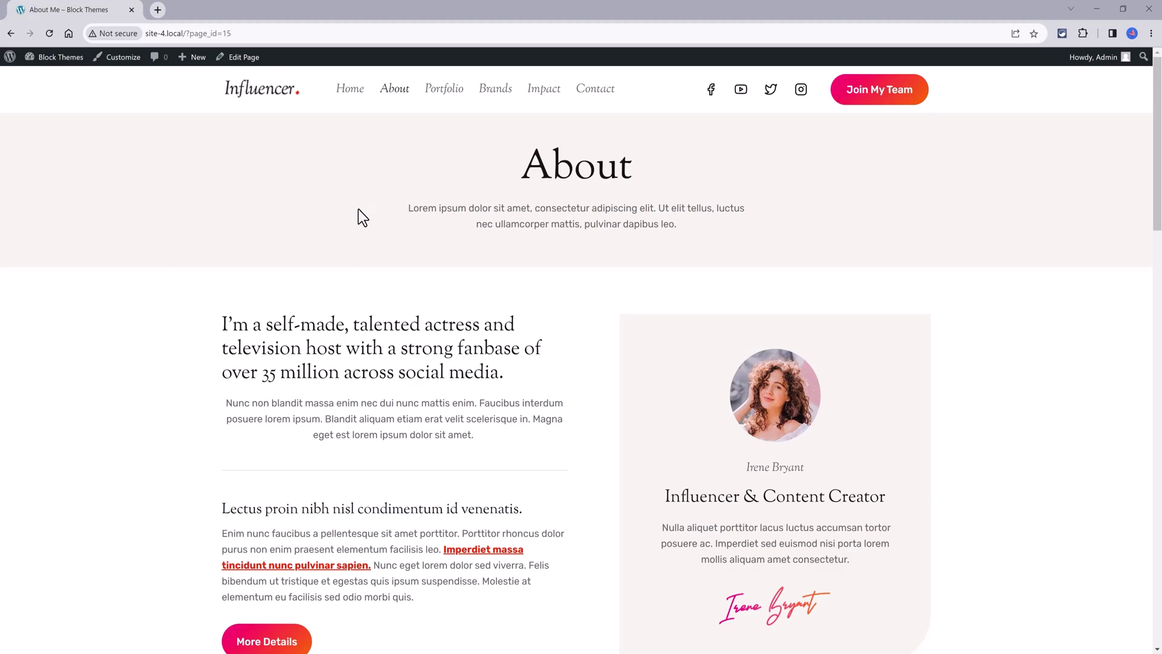
scroll(363, 216, "down", 1)
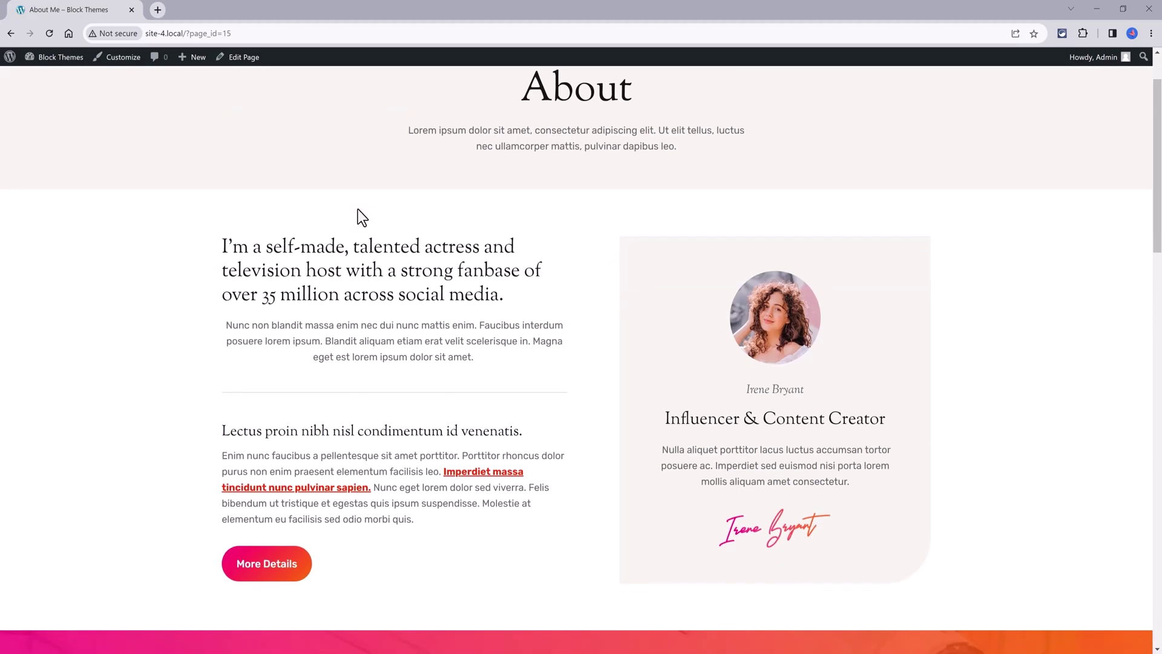
scroll(358, 209, "down", 1)
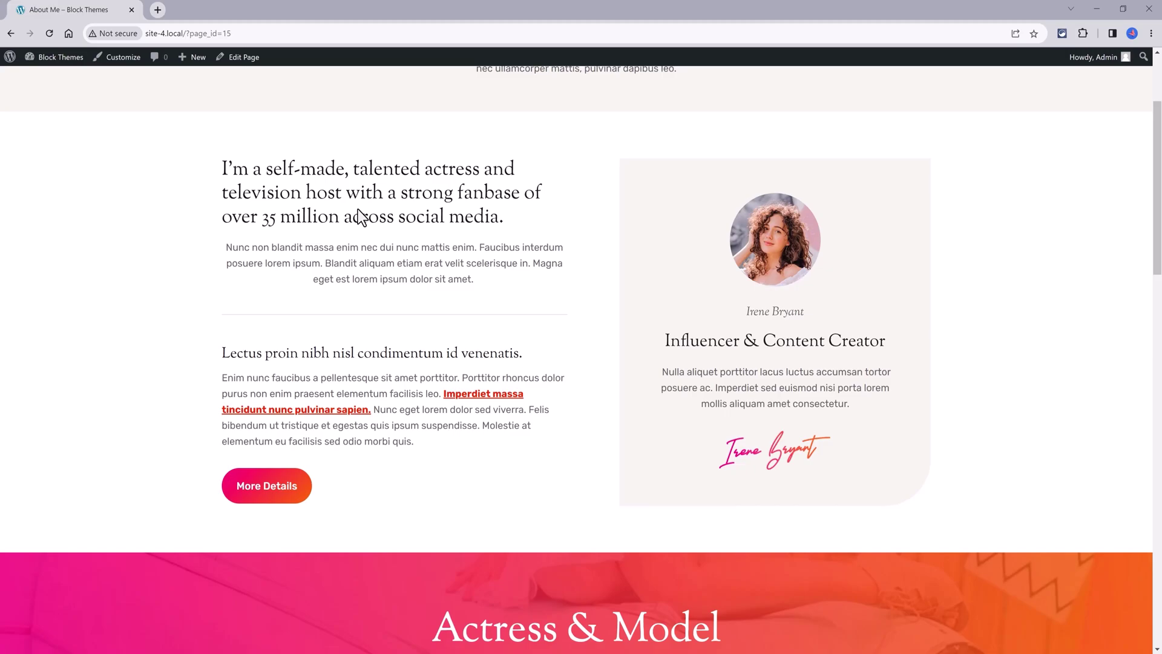
scroll(267, 176, "up", 2)
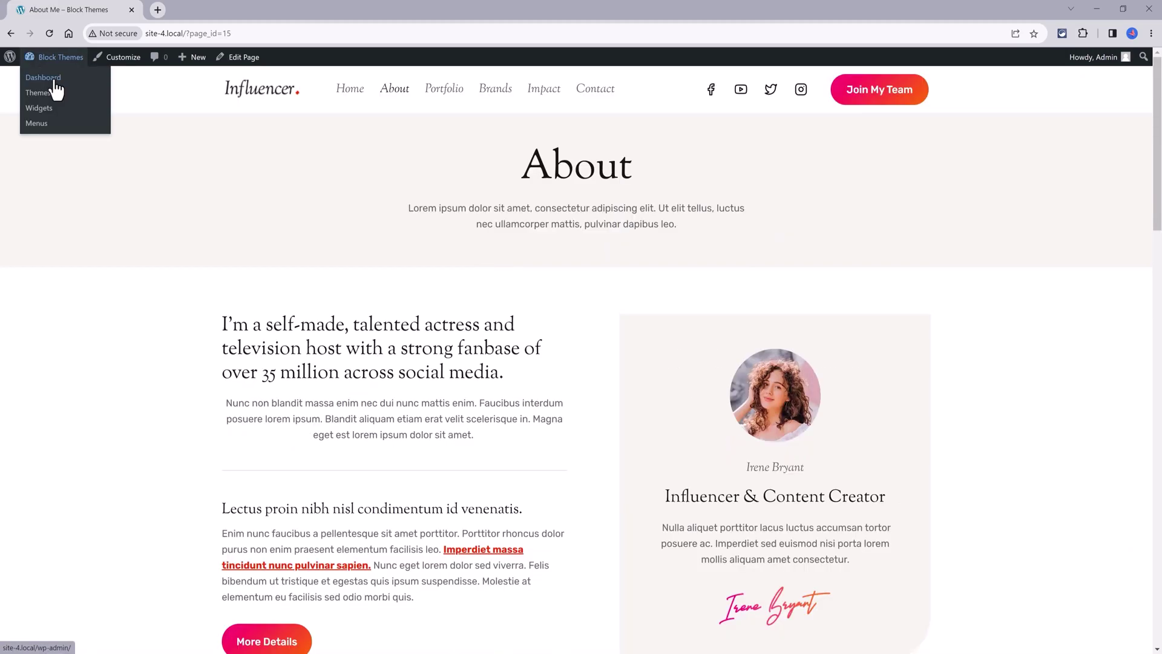
Search Plugins > Add New for Advanced Custom Fields and install it
left_click(44, 78)
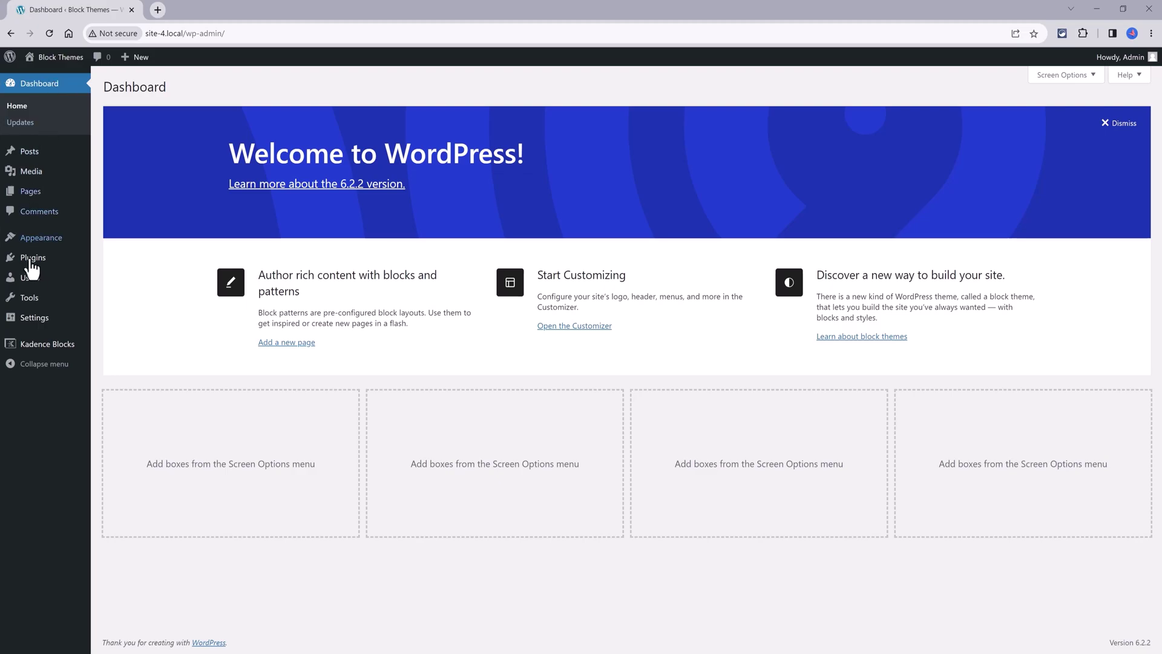
mouse_move(36, 260)
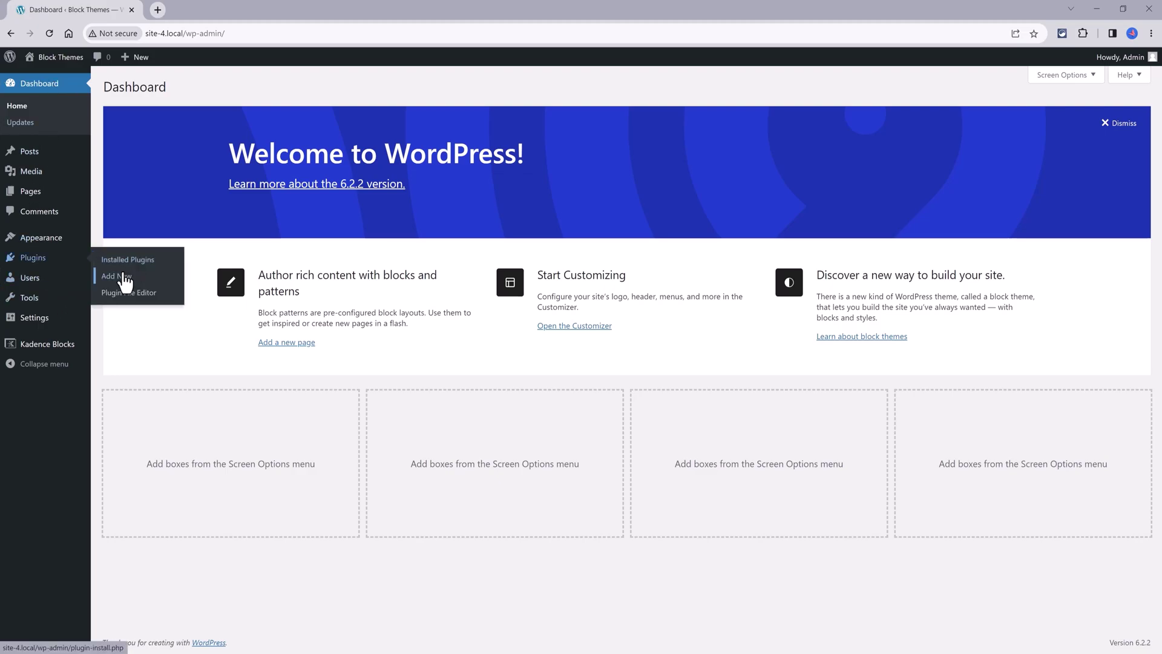
left_click(124, 277)
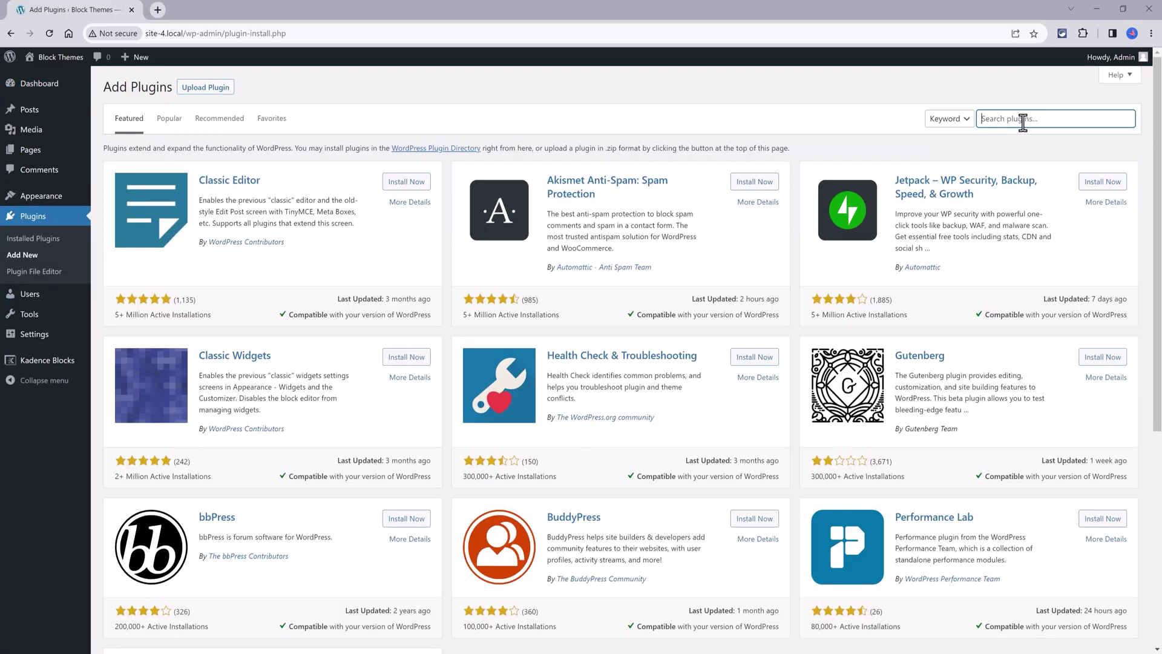
type("Advanced Custom Fields")
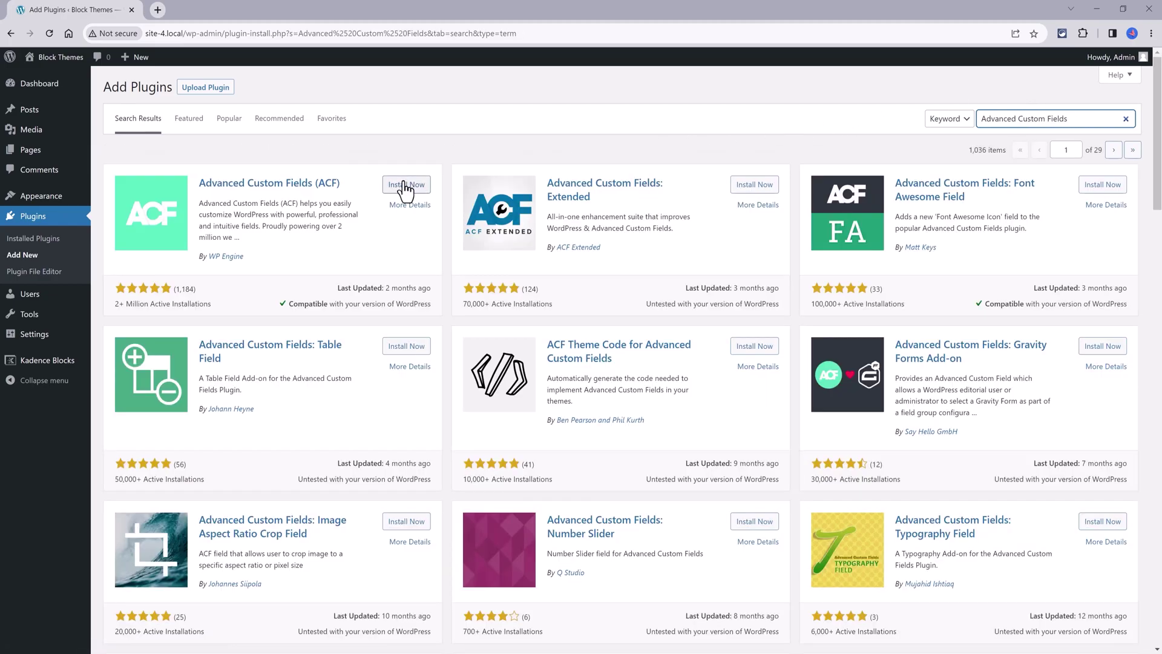
left_click(403, 187)
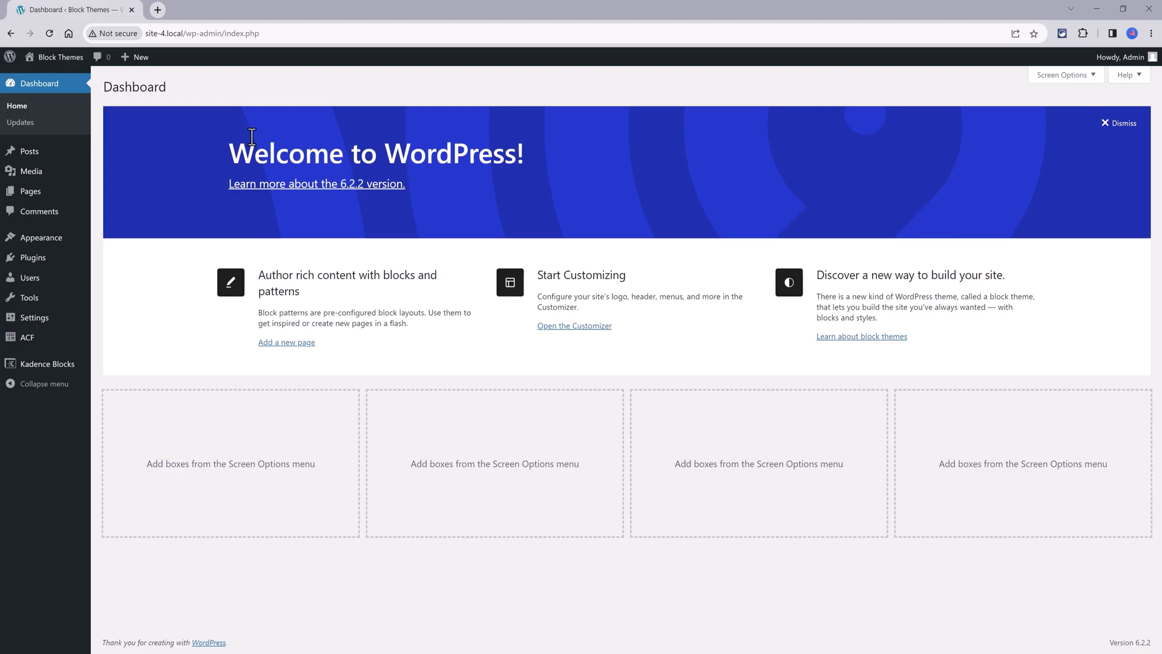
Start a new post type from the ACF Post Types list
left_click(124, 357)
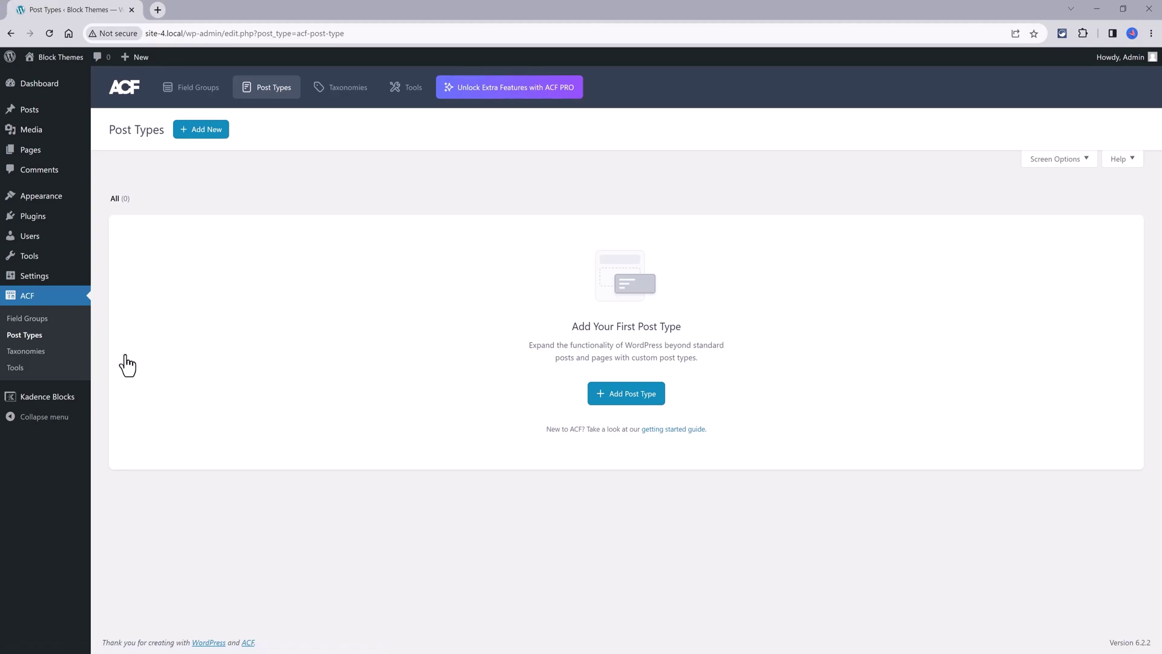
left_click(634, 397)
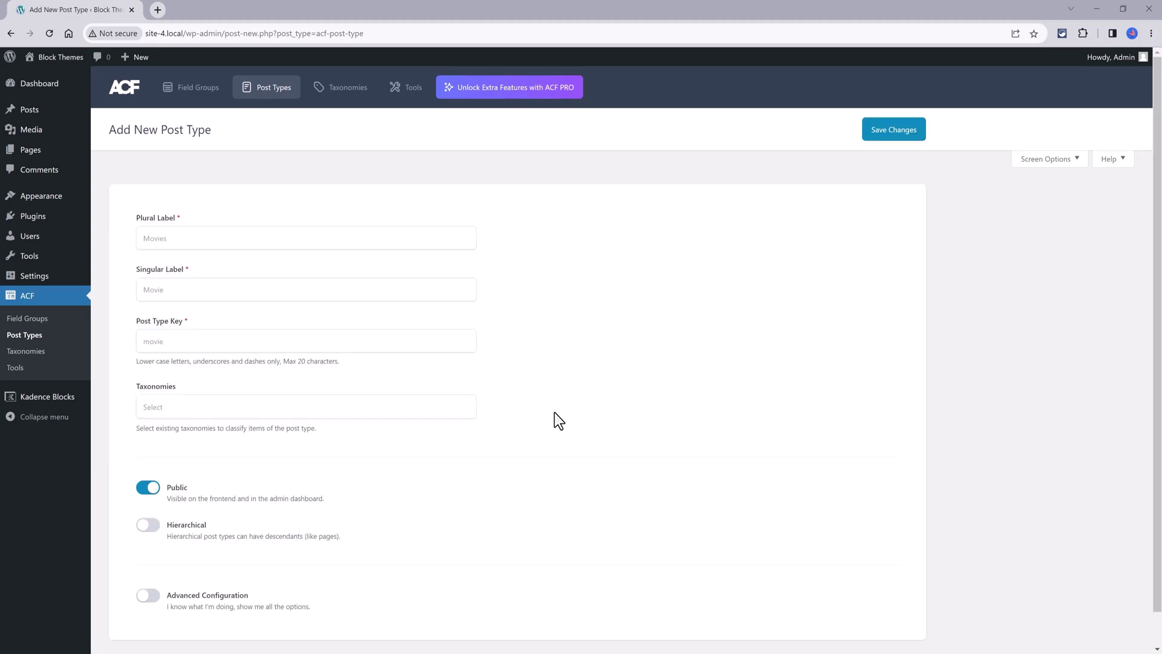
scroll(546, 428, "down", 1)
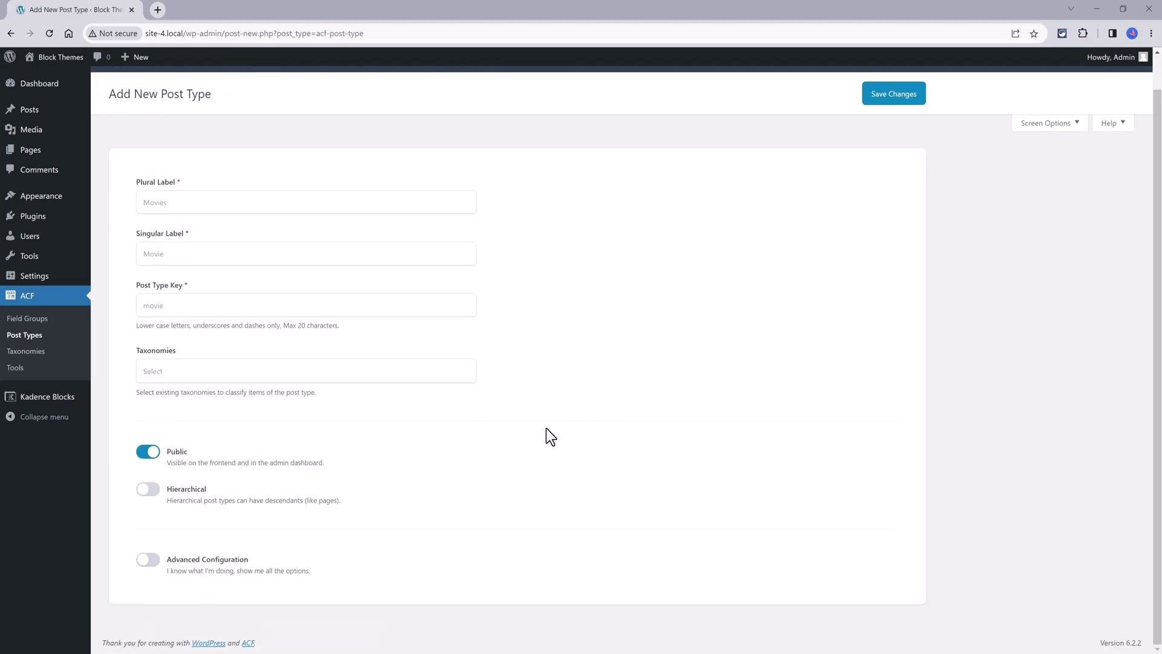
scroll(545, 429, "up", 1)
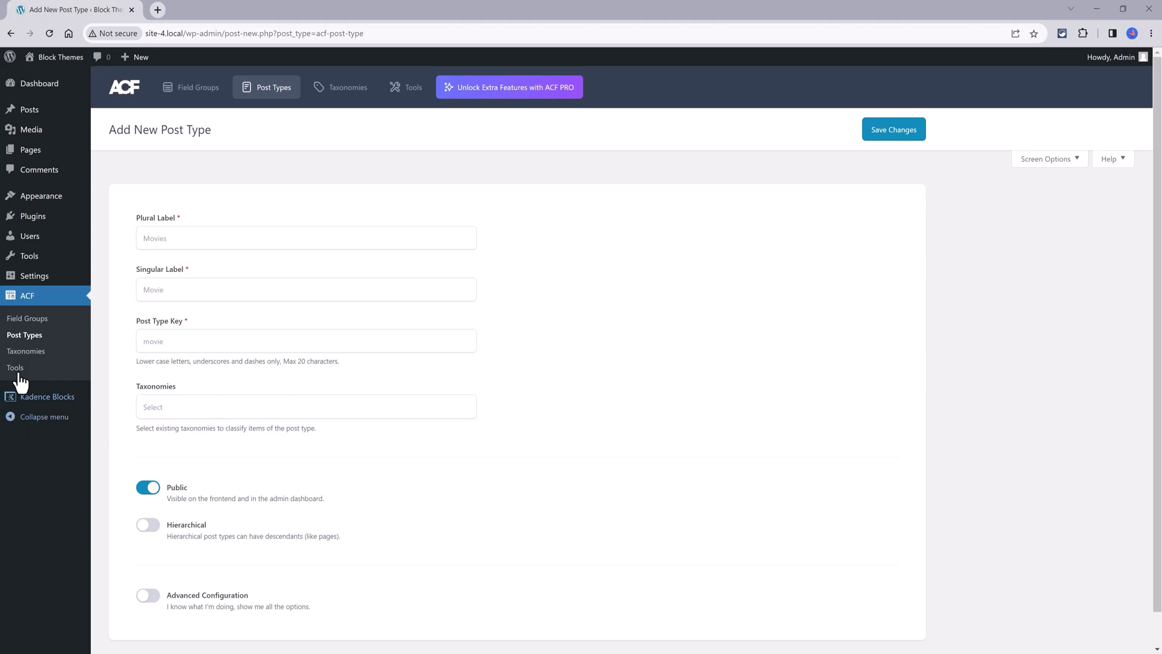
Enter plural label 'Staffs', singular label 'Staff' and post type key 'staff'
left_click(181, 237)
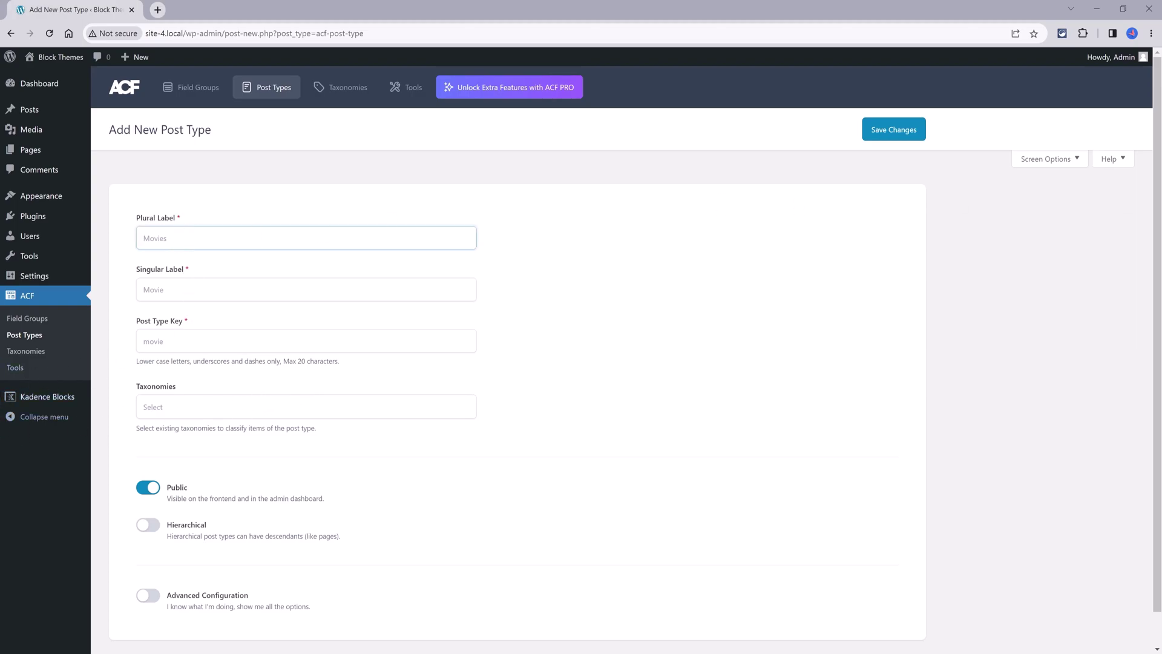
type("Staffs")
left_click(224, 292)
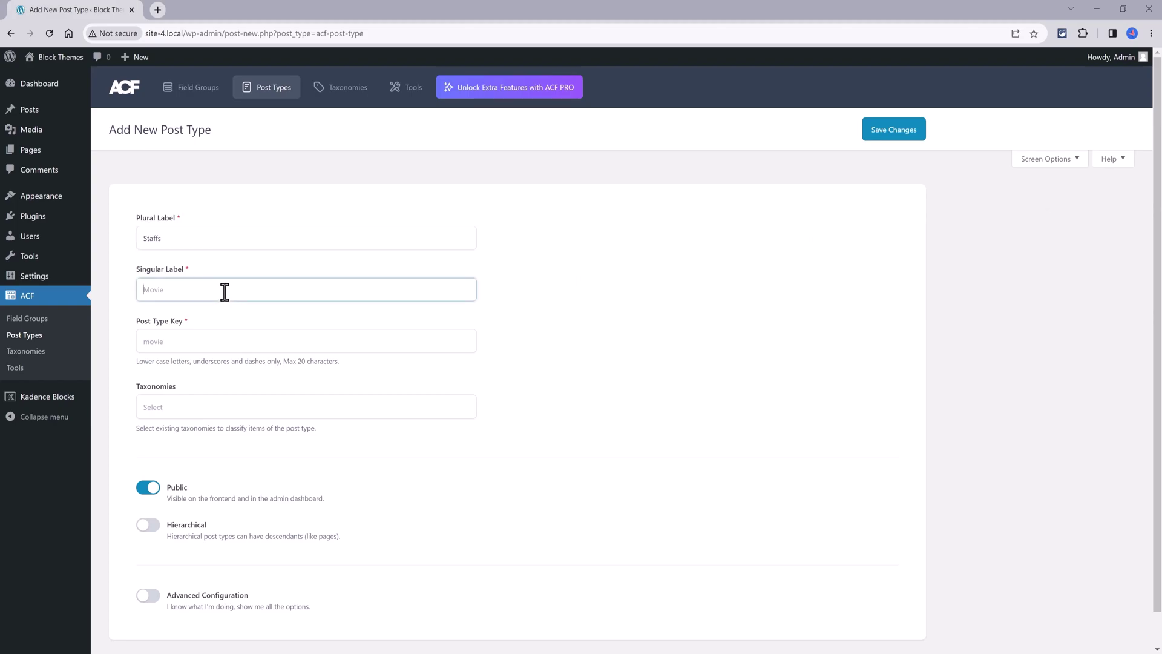
type("Staff")
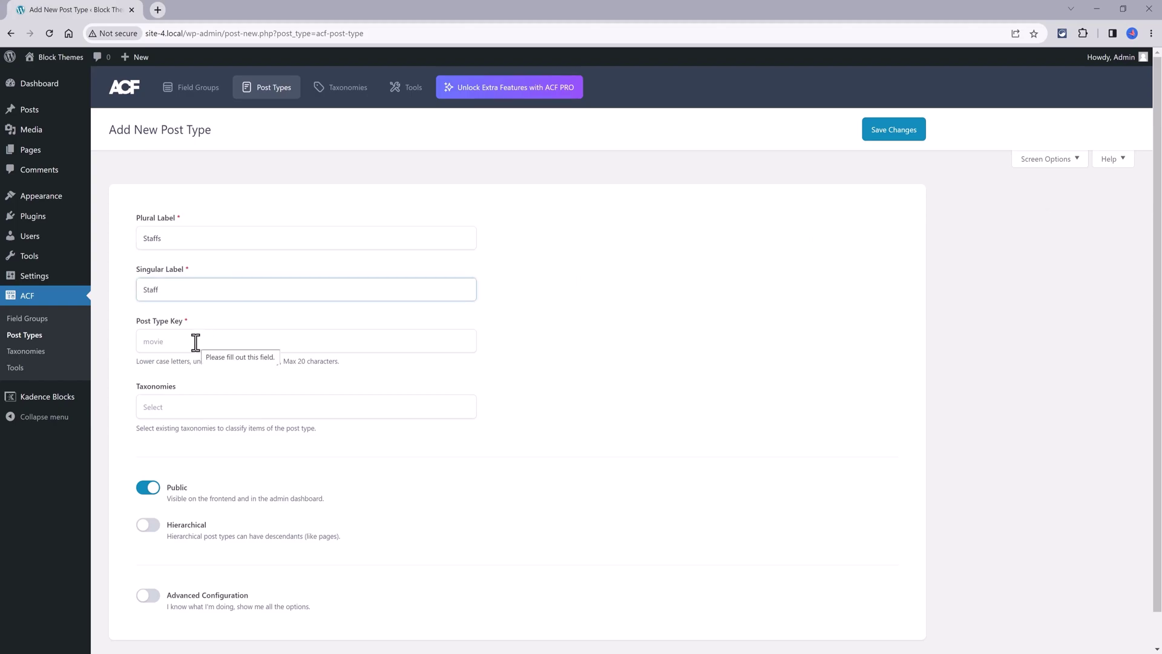
left_click(195, 343)
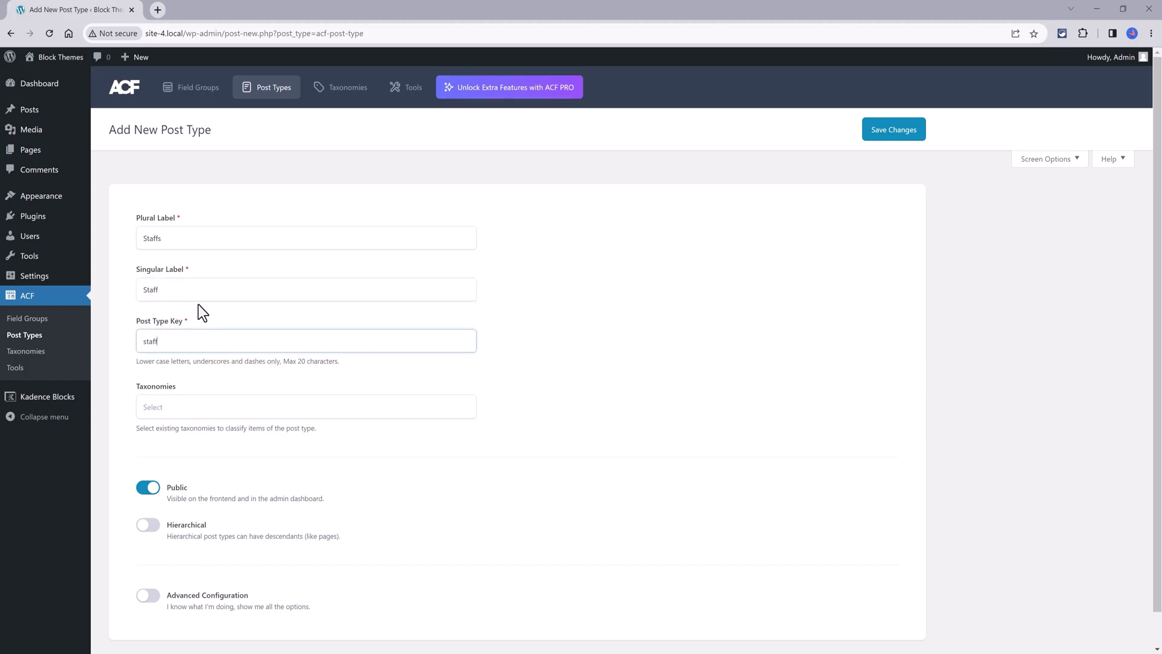
left_click(617, 447)
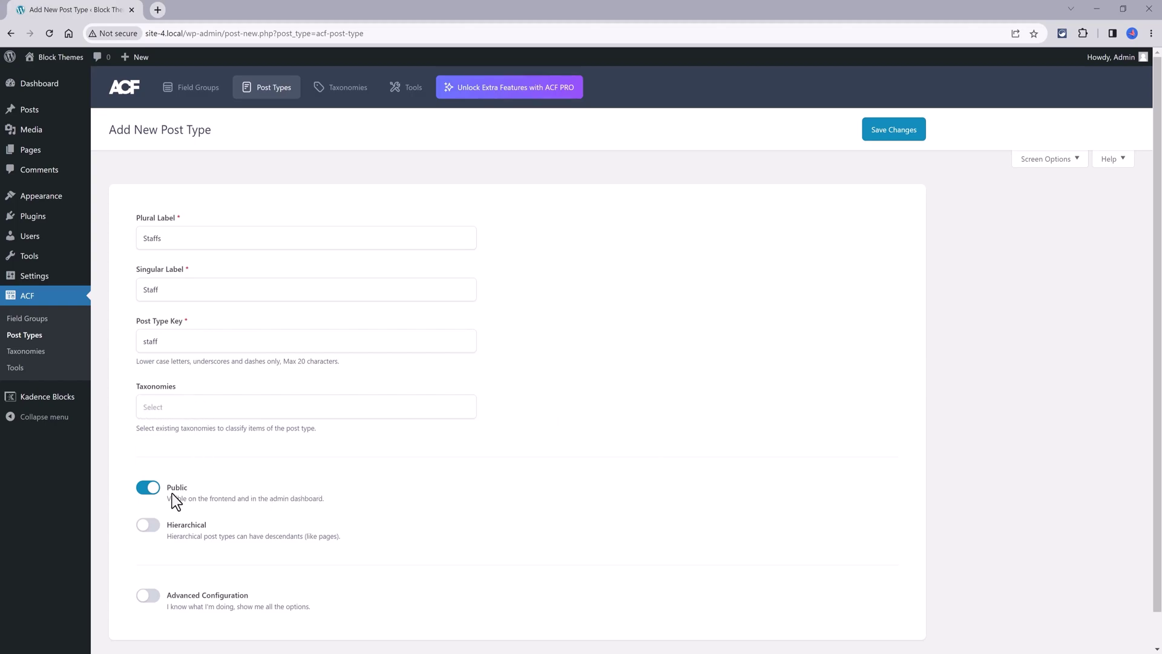
Save the Staffs post type, enable Advanced Configuration and adjust its Supports options
left_click(896, 131)
scroll(148, 569, "down", 1)
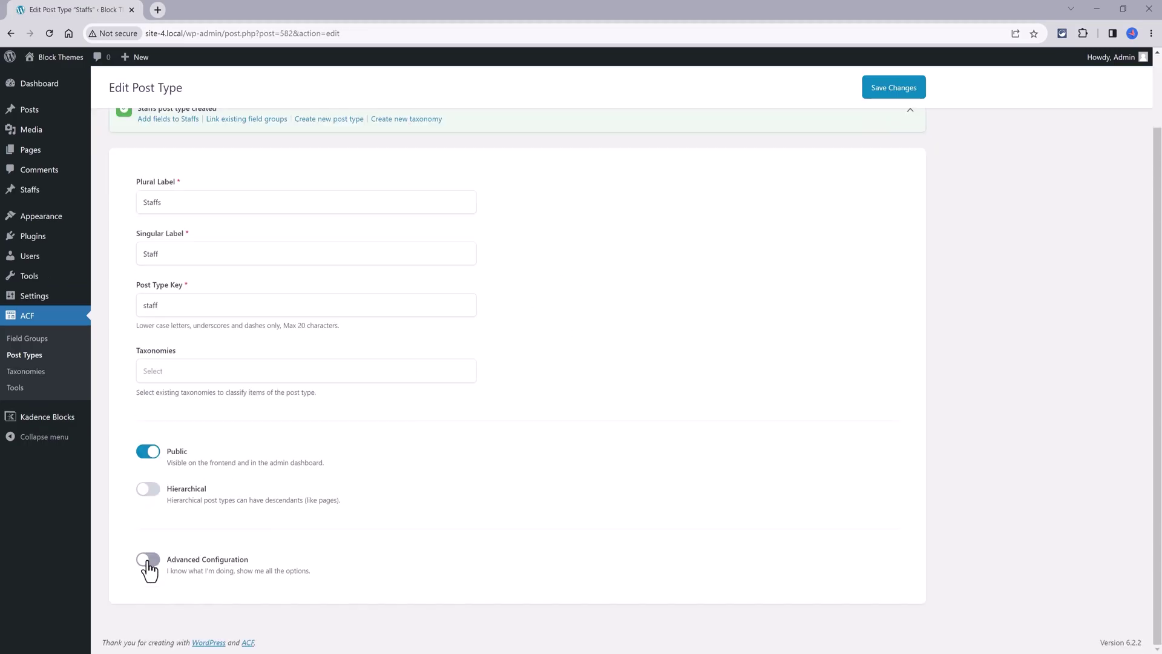
left_click(148, 559)
scroll(424, 537, "down", 3)
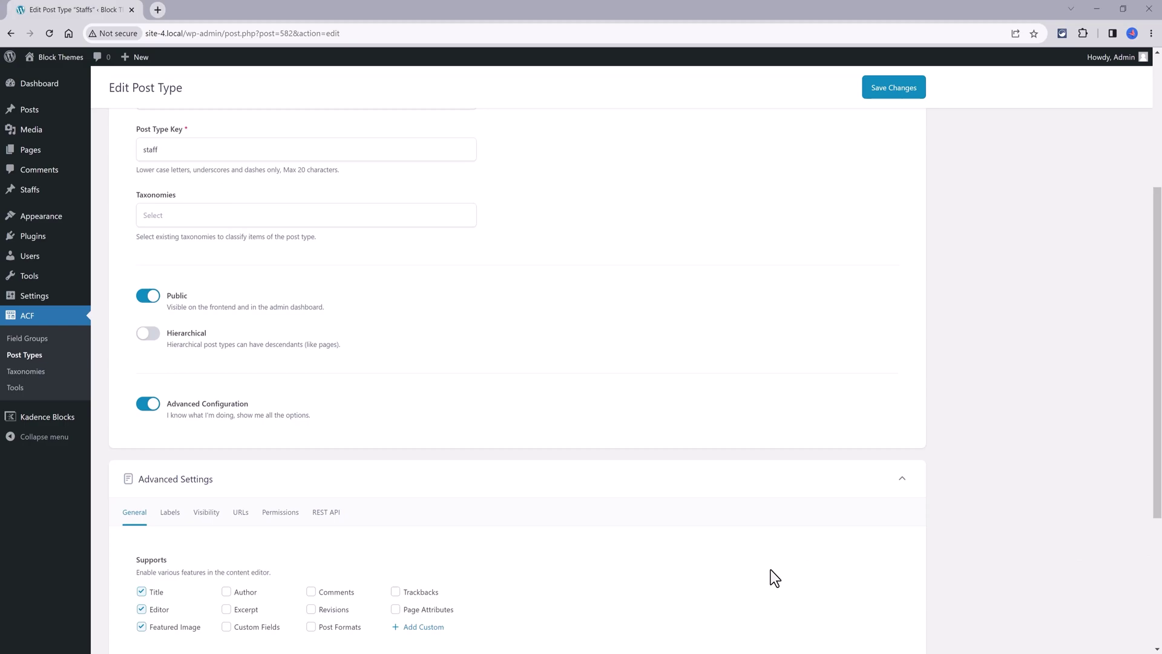
scroll(771, 568, "down", 3)
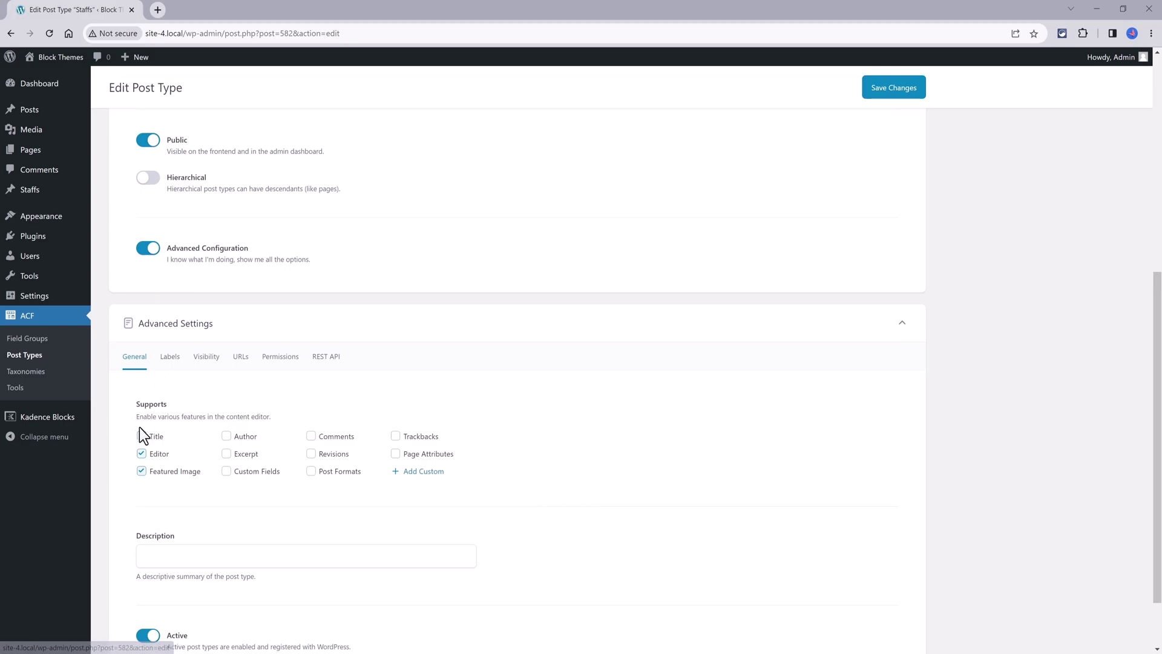
left_click(142, 453)
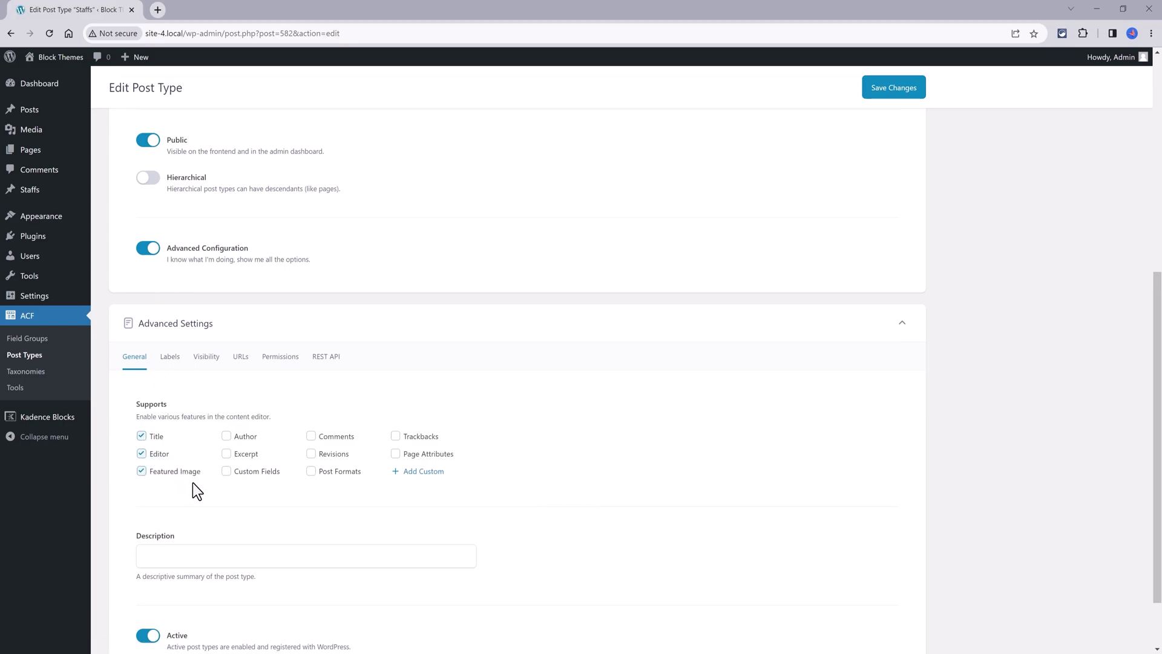
Set the Staffs admin menu position to 5 in the Visibility settings
left_click(206, 355)
scroll(218, 233, "down", 3)
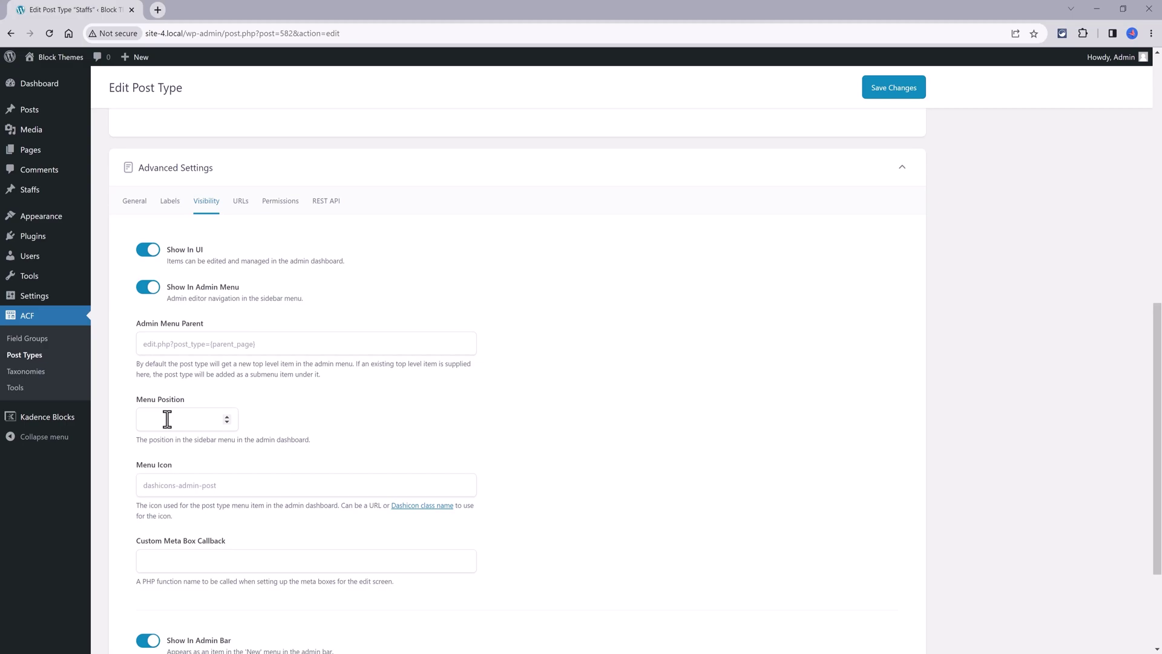
left_click(167, 419)
type("5")
Copy the dashicons-star-filled class name from the Dashicons reference for the Staffs menu icon
left_click(437, 507)
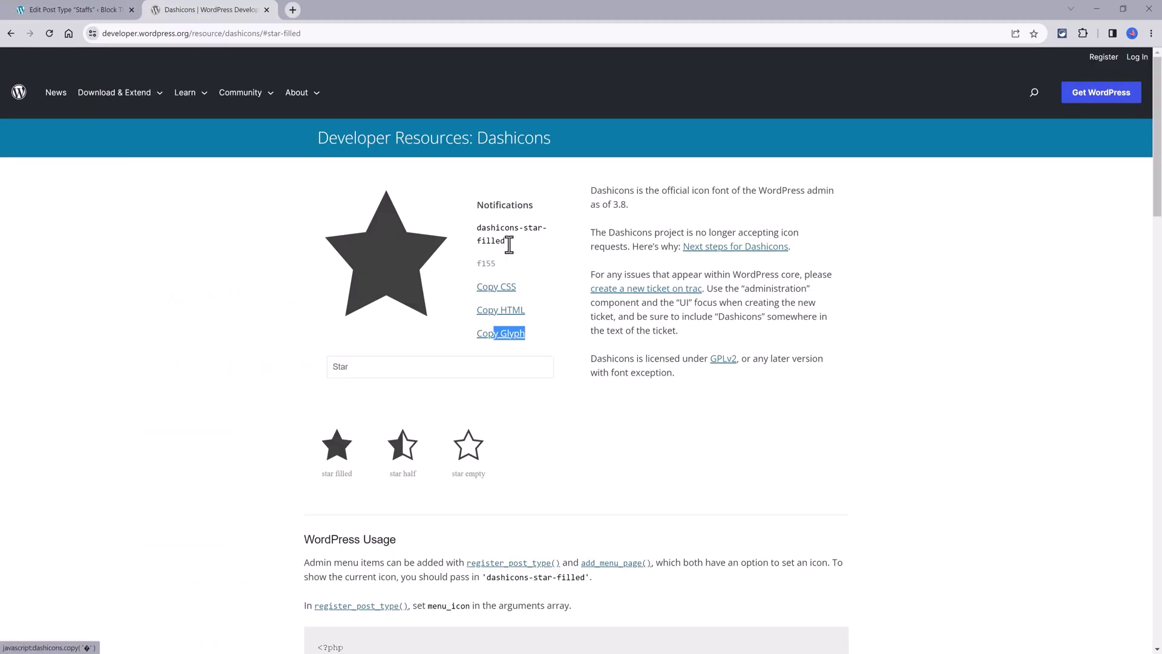
triple_click(507, 244)
key("ctrl+Page_Up")
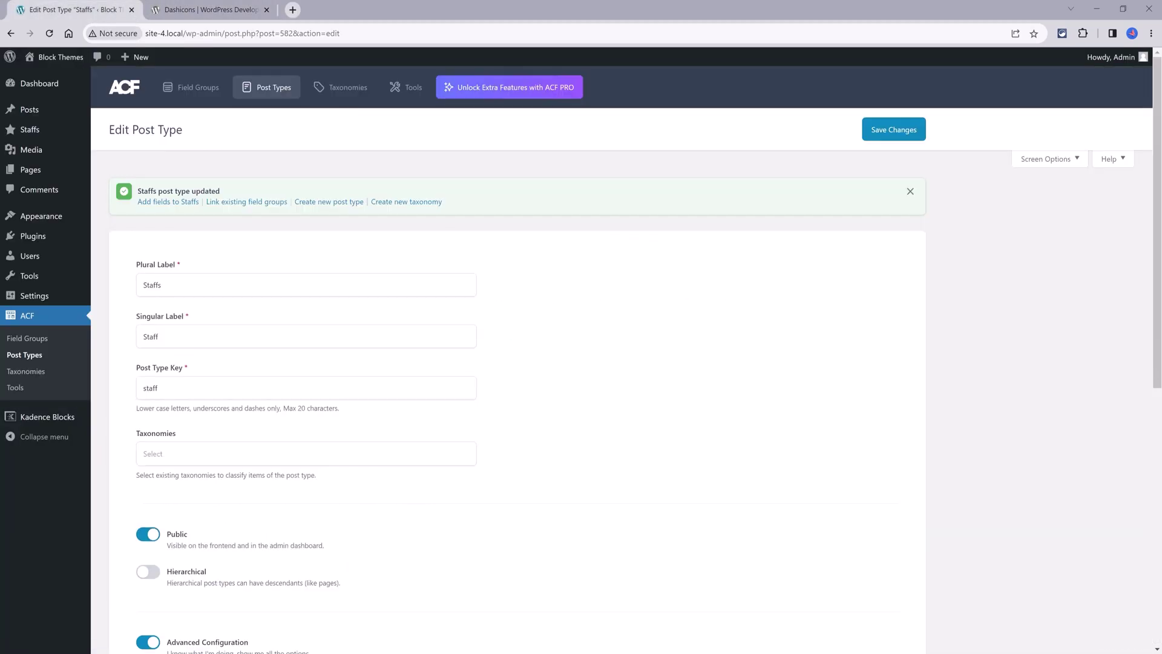
Create a Staffs field group with a Text field labelled Team Member Role
left_click(266, 10)
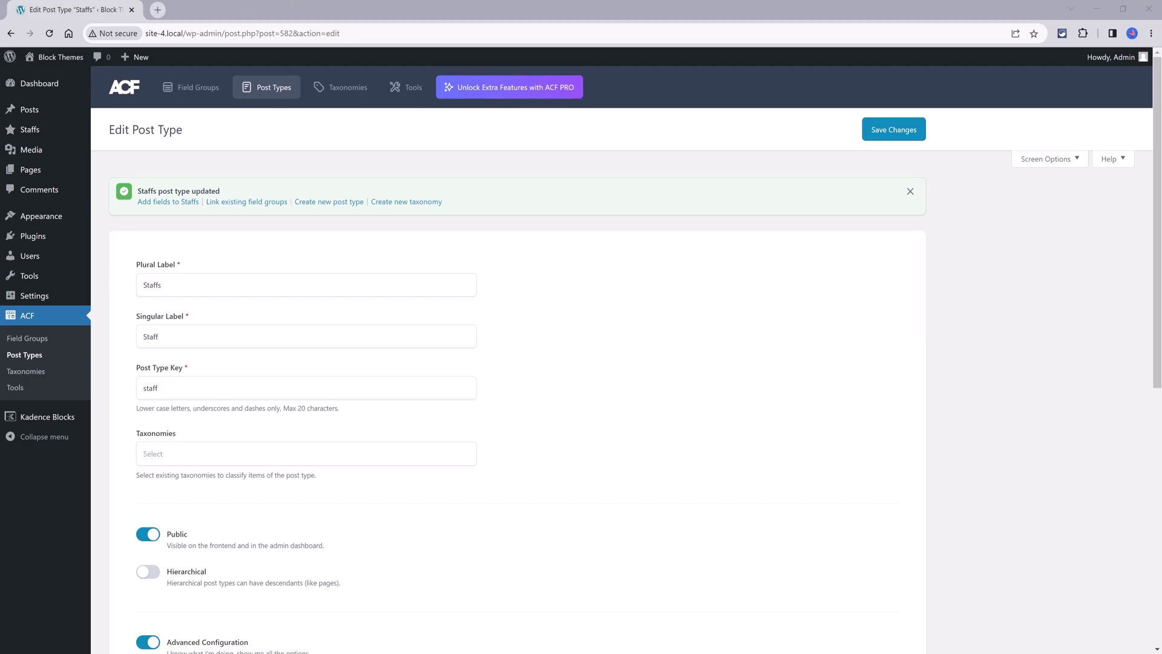
left_click(181, 203)
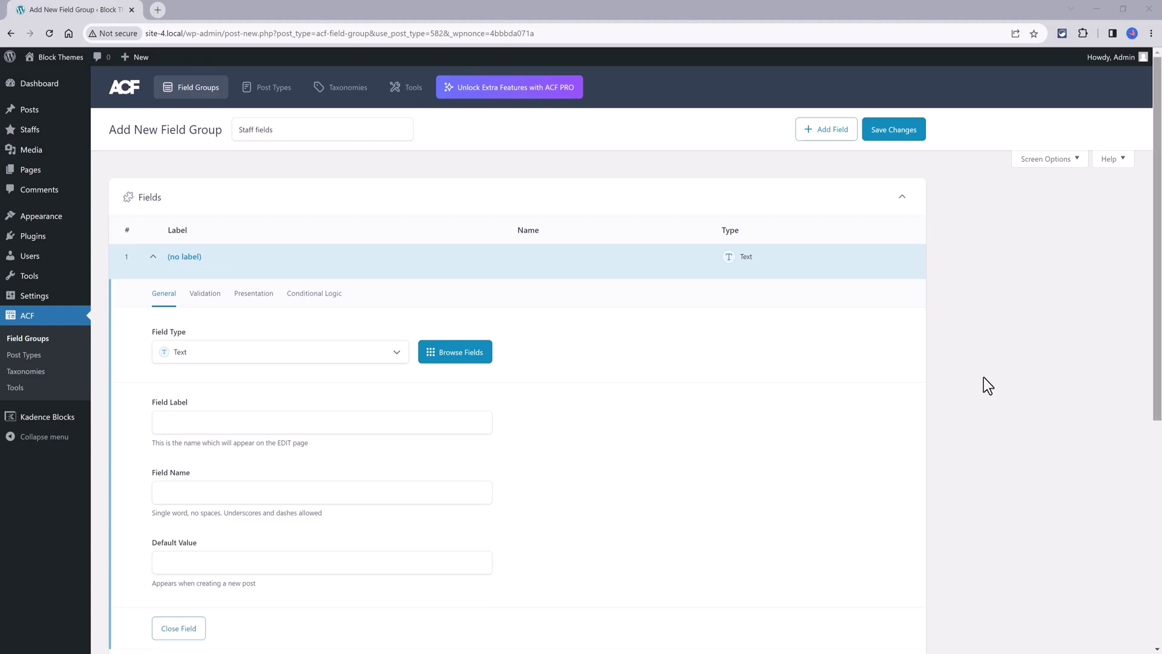
left_click(316, 350)
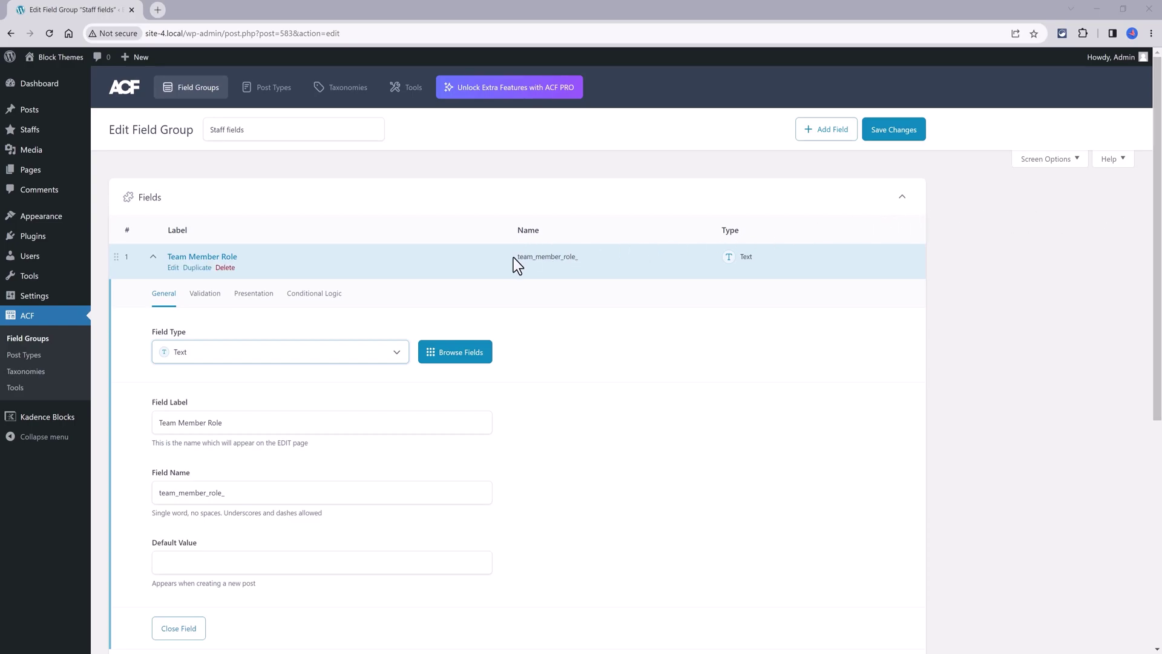
left_click(332, 355)
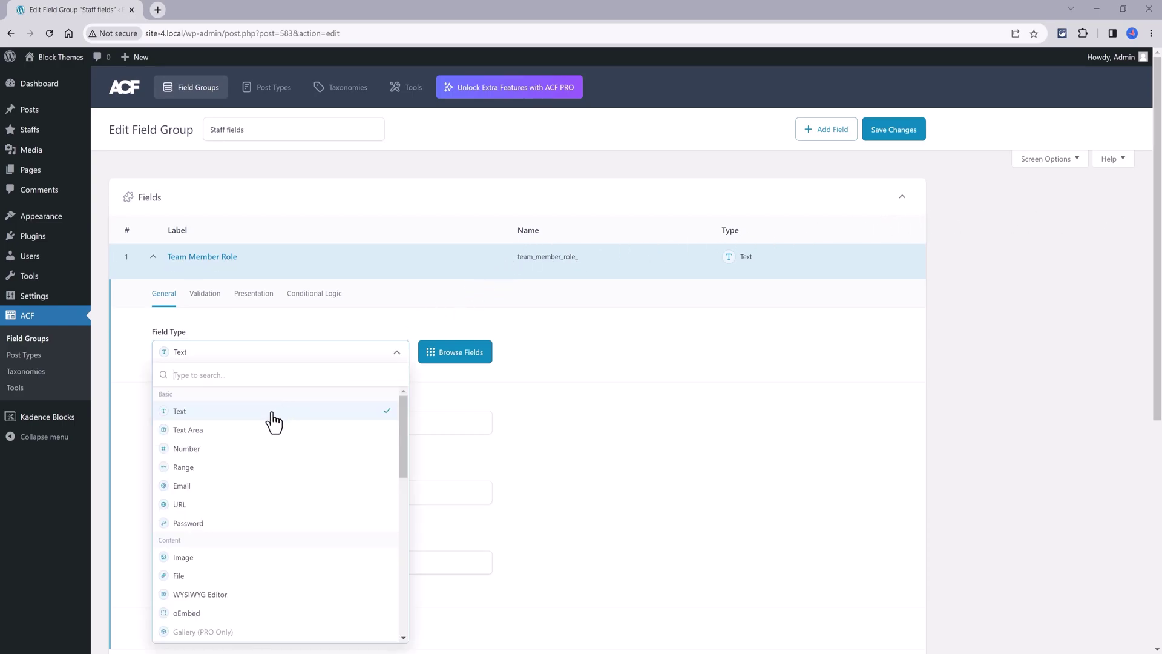
left_click(238, 414)
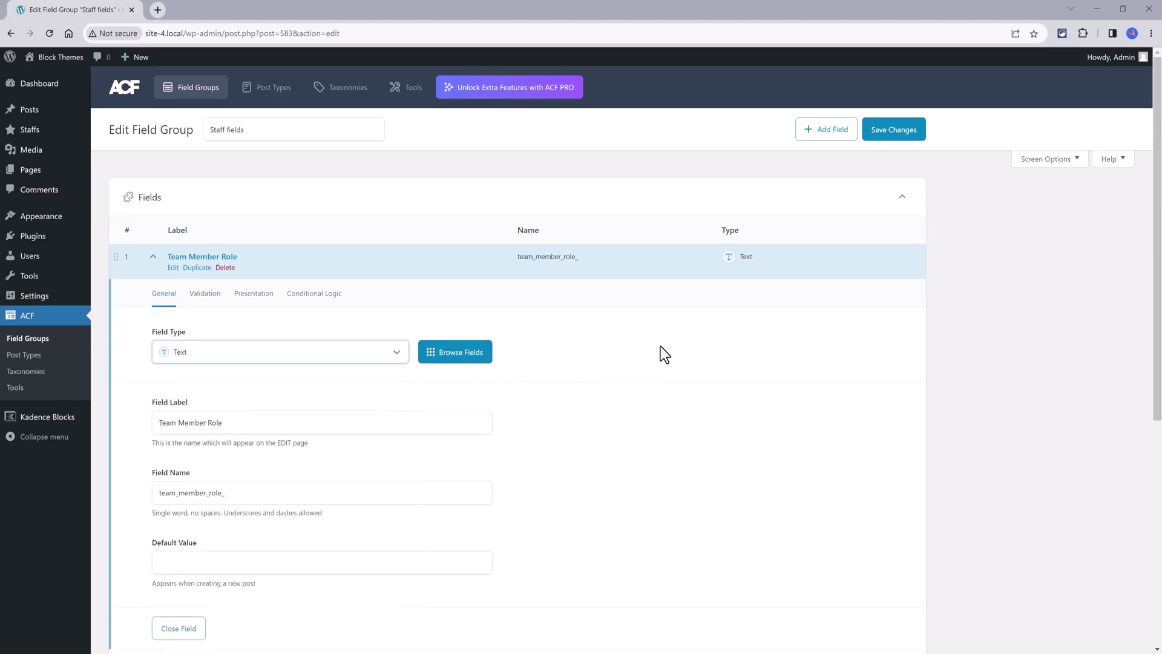
Keep the location rule as Post Type is equal to Staff and save the Staff fields group
left_click(178, 627)
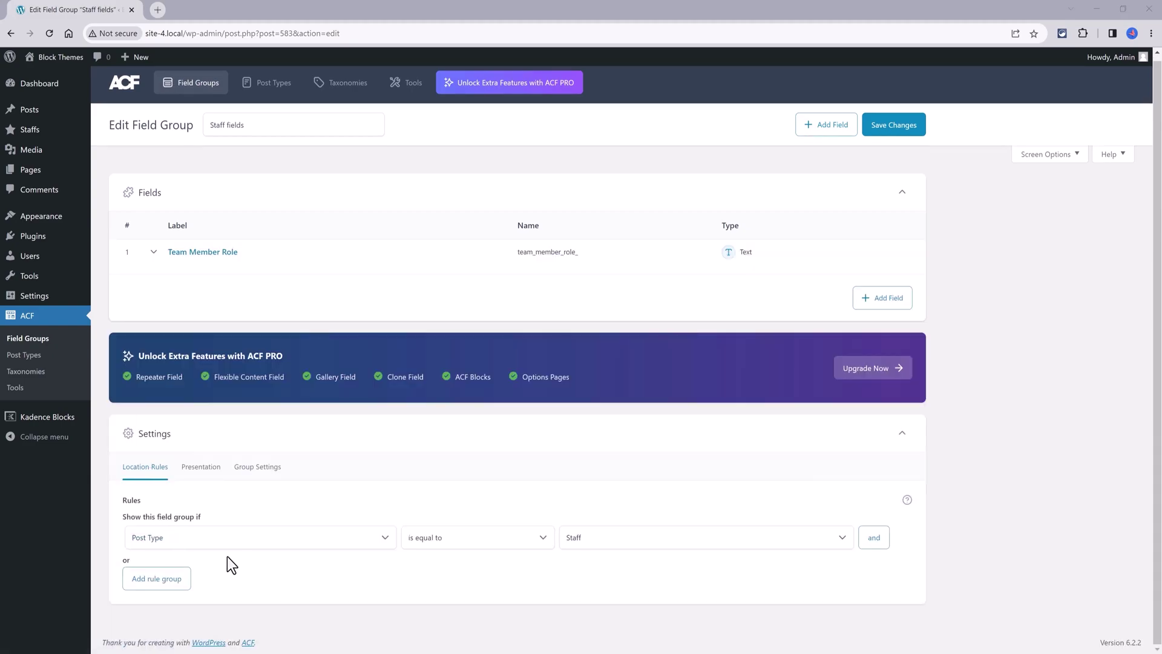
left_click(256, 548)
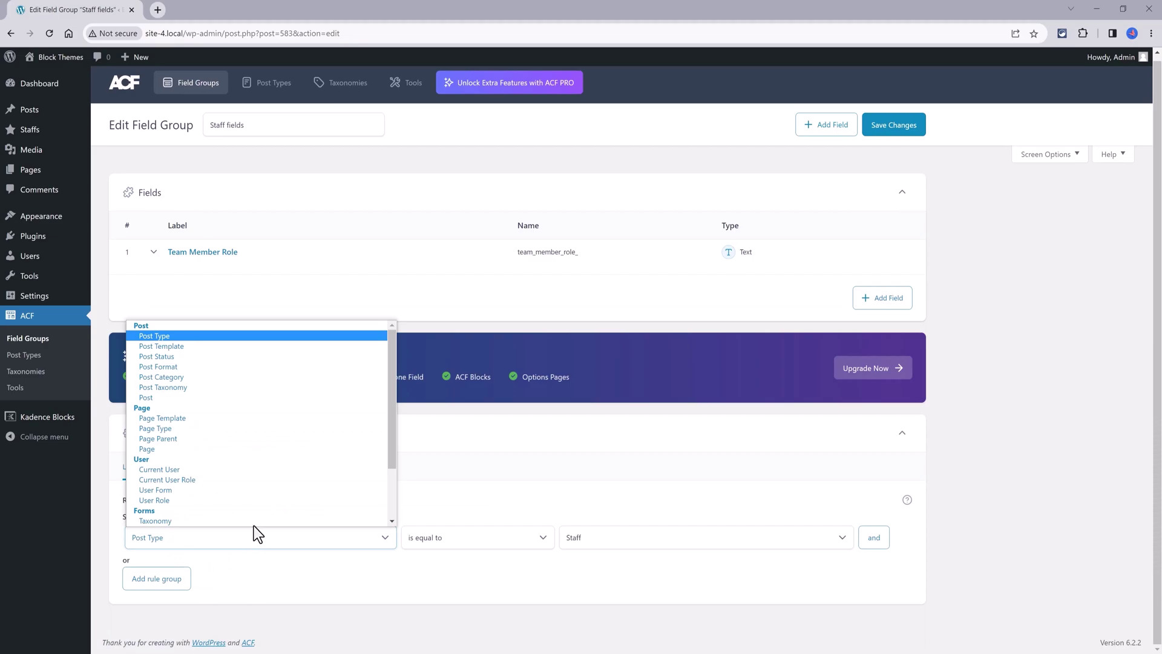
left_click(265, 326)
left_click(639, 538)
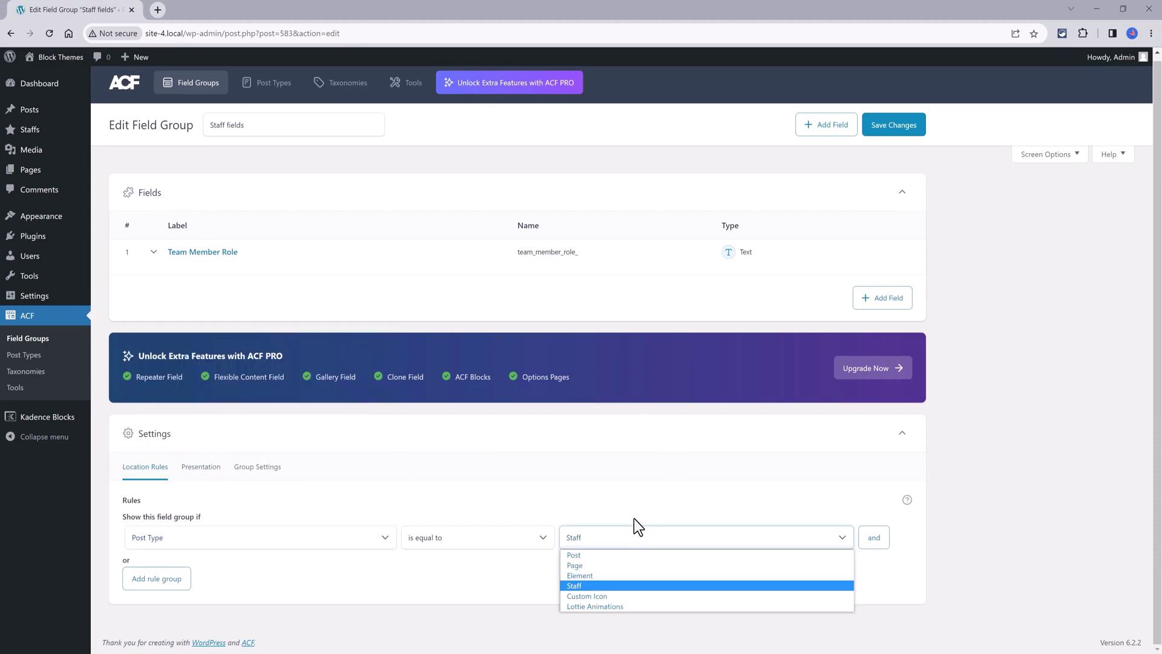
left_click(600, 586)
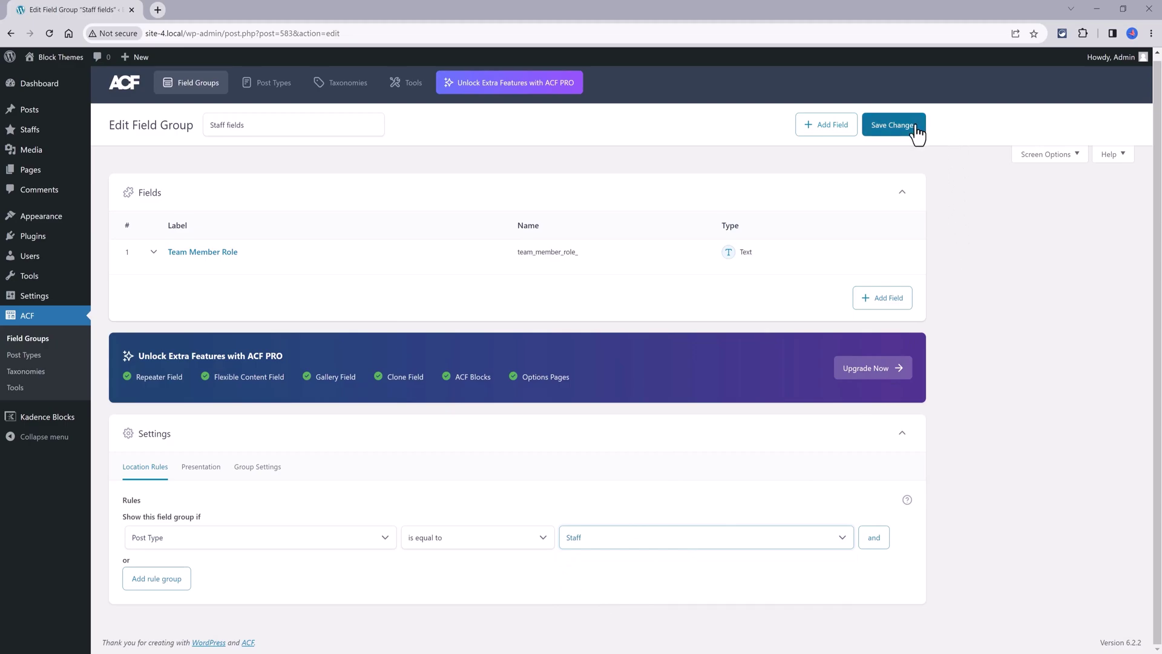
left_click(893, 125)
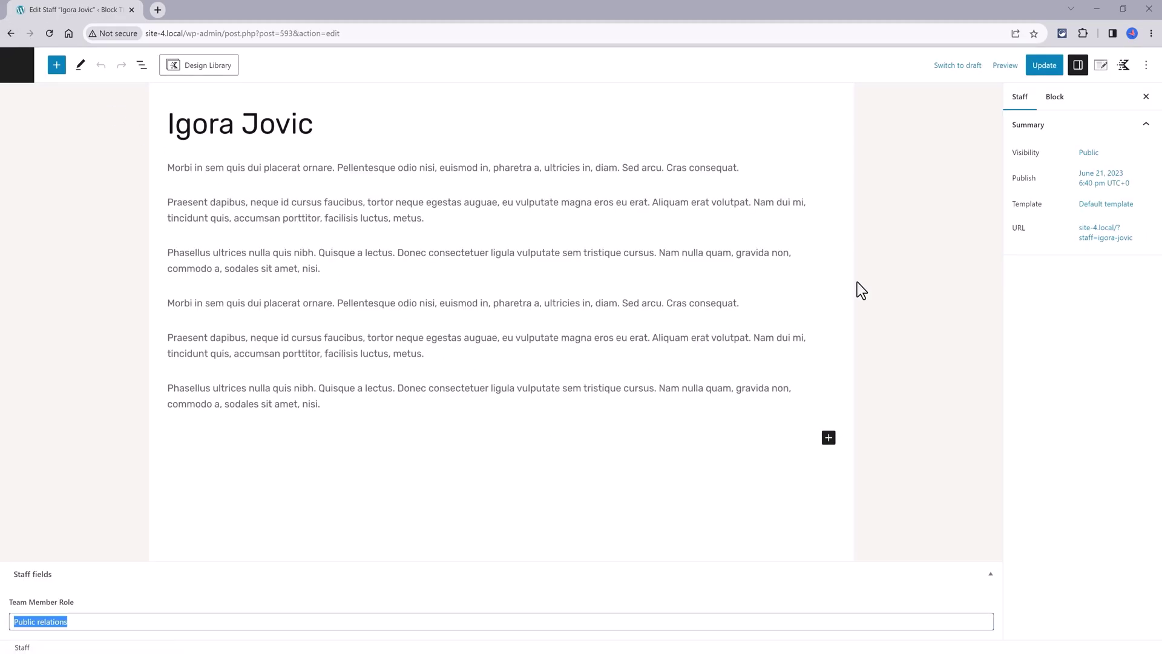
Replace the staff member's Team Member Role with Public Relations
key("BackSpace")
type("Public Relations")
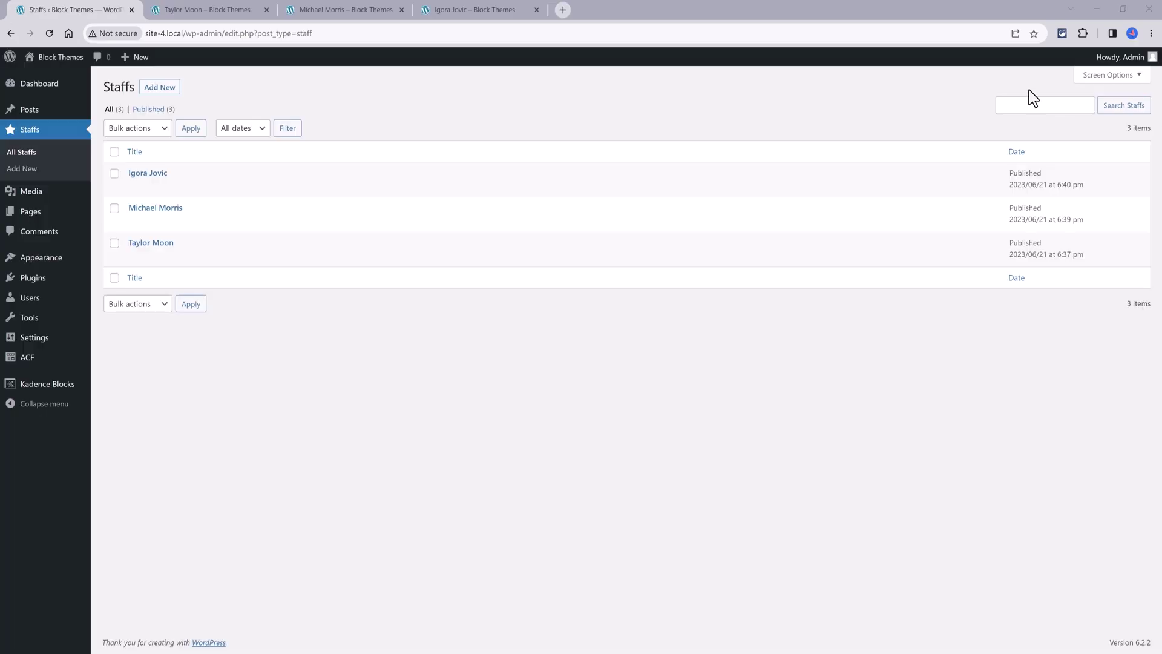
Preview the two front-end staff profile pages in their browser tabs
left_click(219, 12)
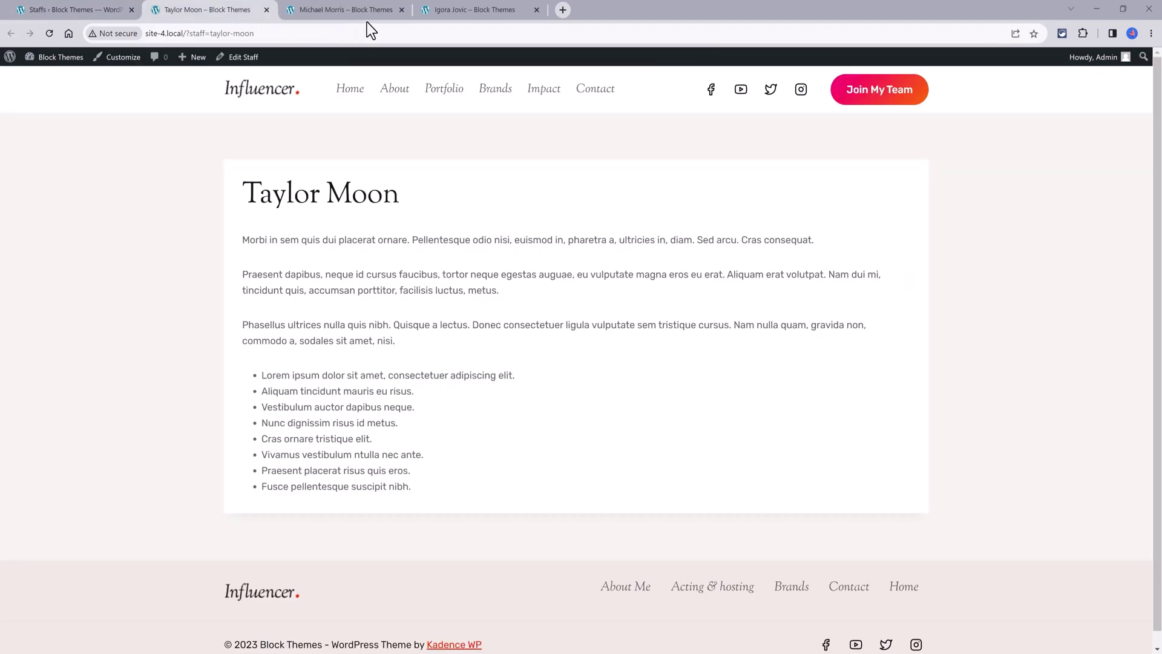
left_click(342, 10)
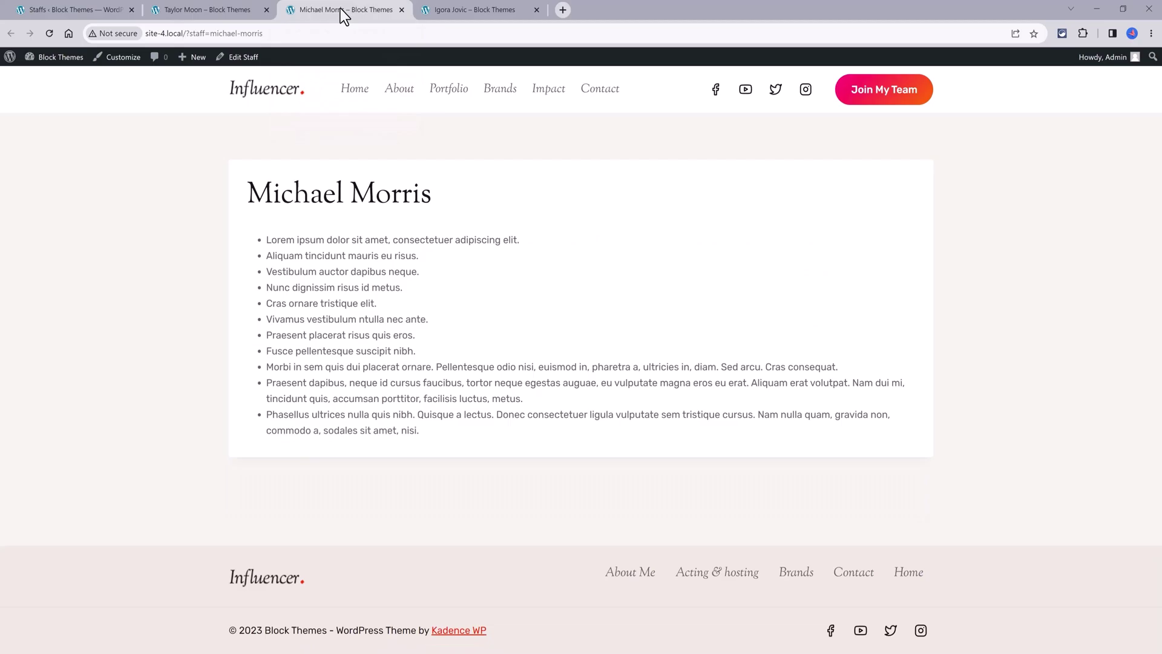
left_click(254, 12)
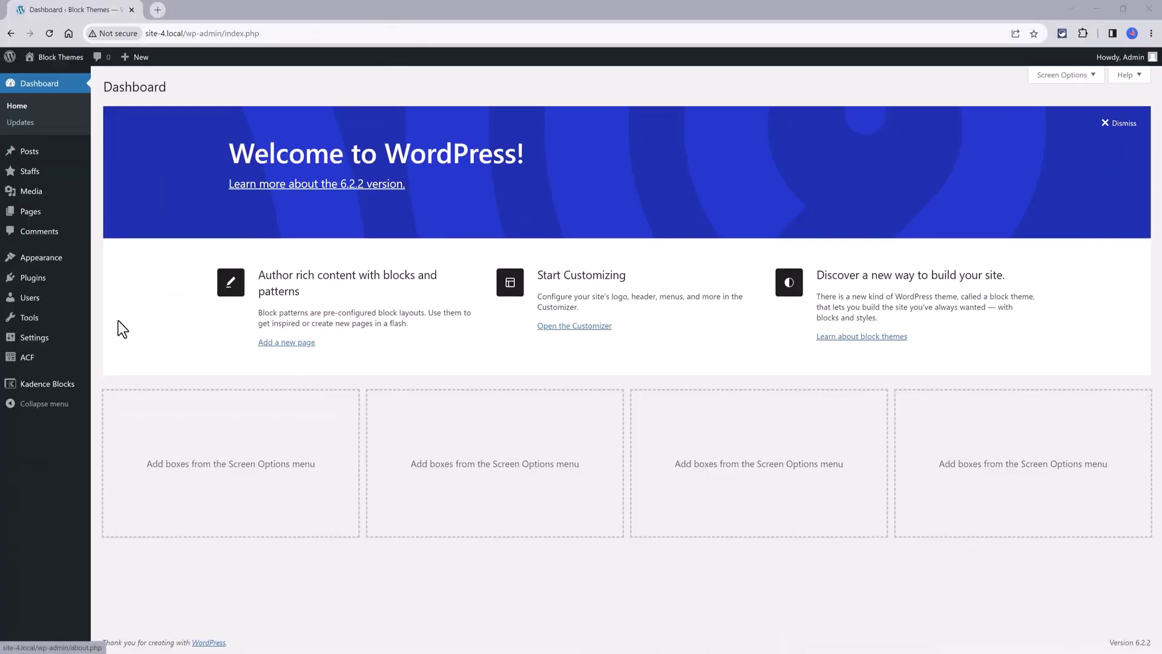
Go to the Kadence theme dashboard's Elements list to add a new Element
mouse_move(42, 257)
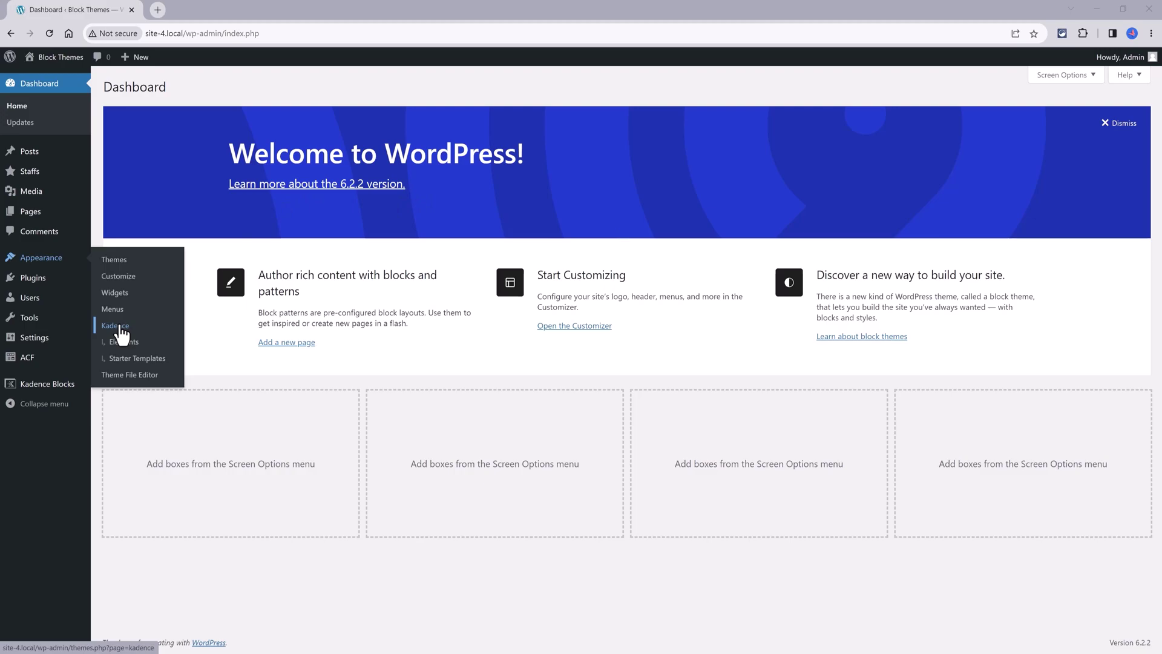
left_click(123, 333)
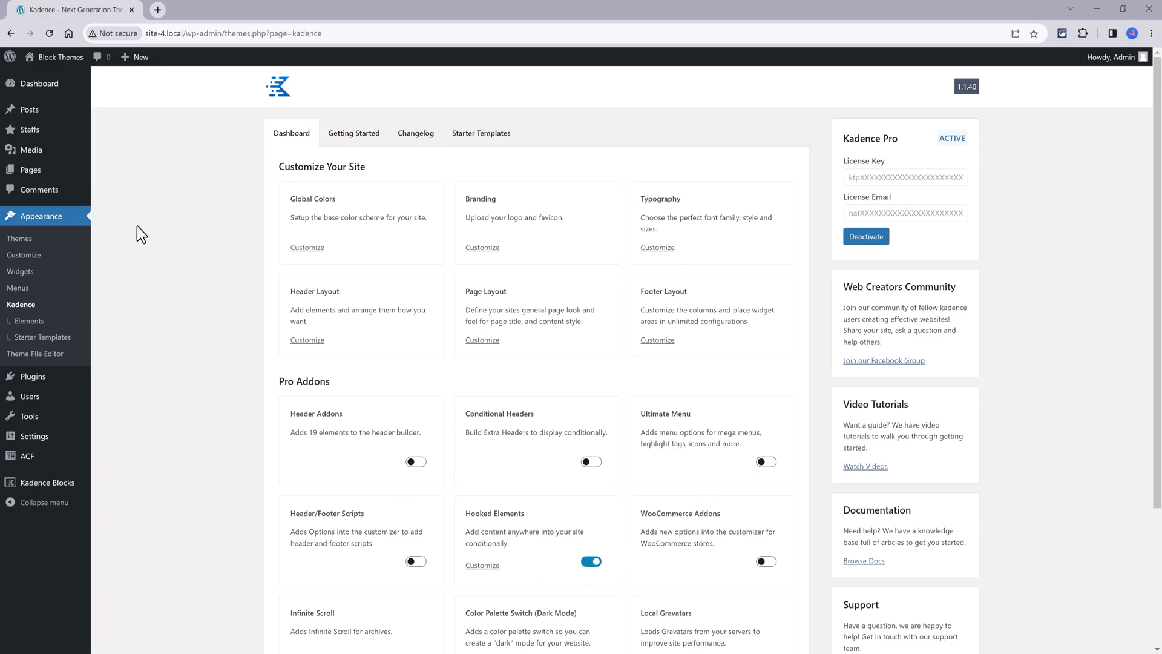
left_click(29, 320)
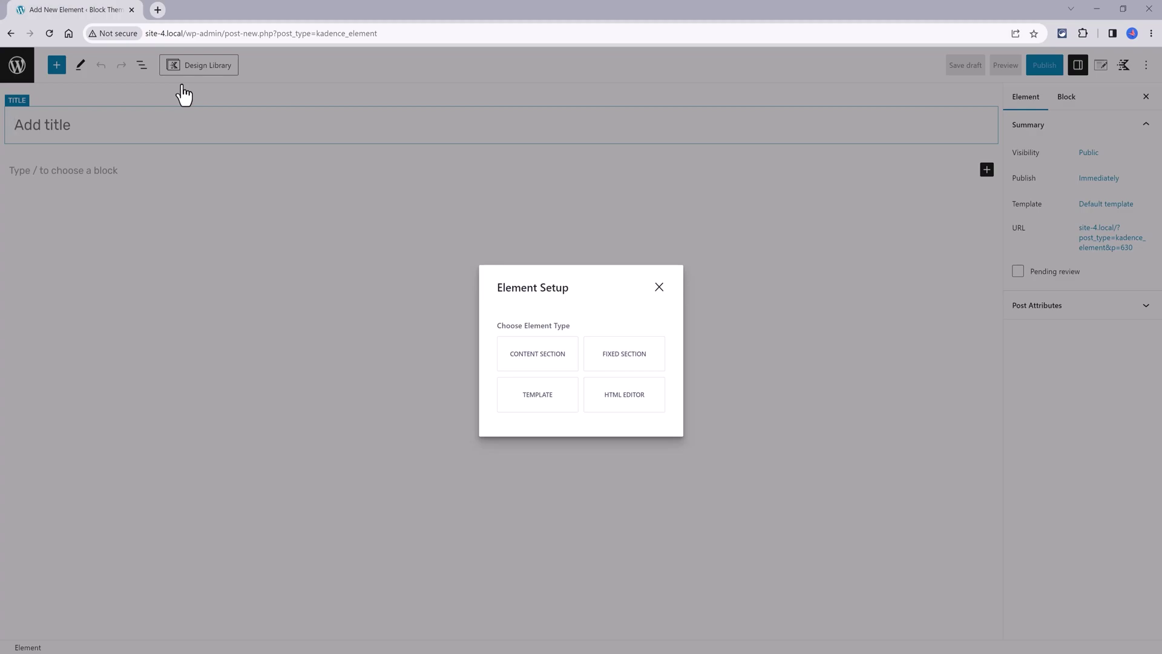
Make the new element a Template type titled 'About Us Template' and publish it
left_click(542, 398)
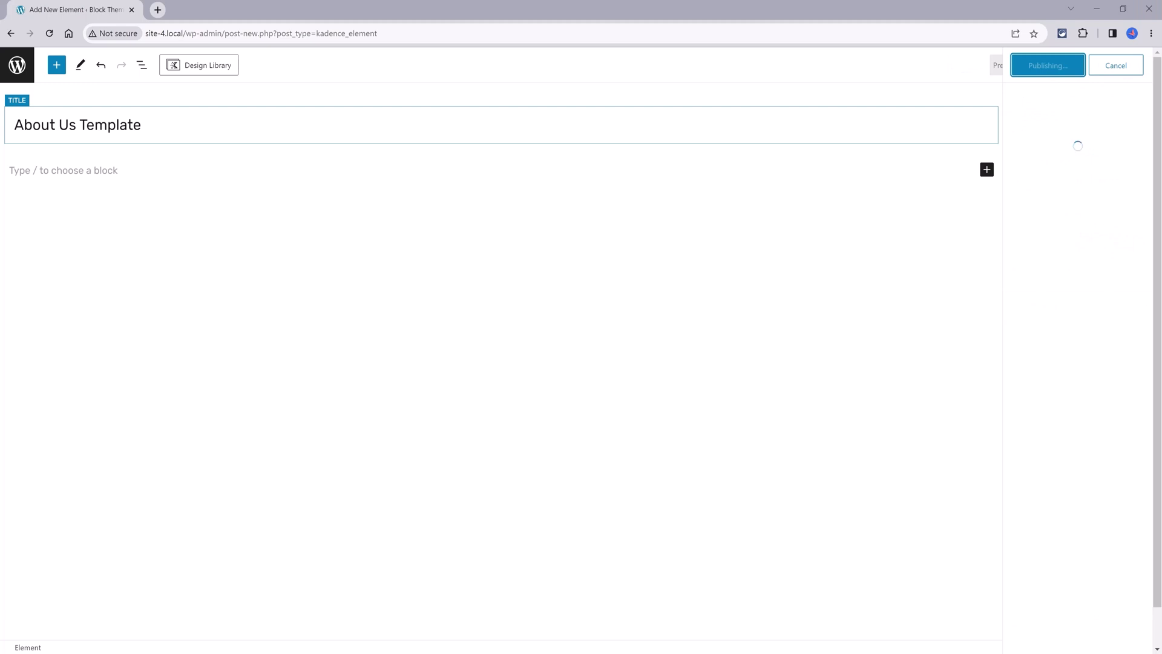
left_click(986, 170)
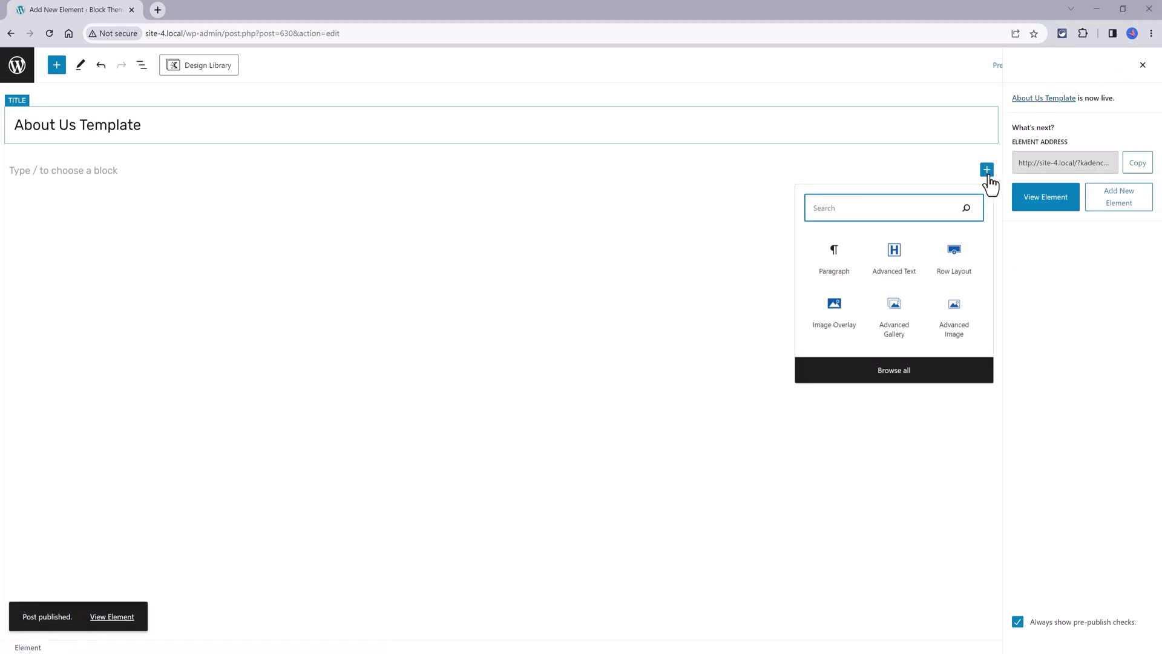
Insert a single-column Row Layout that inherits the theme's max width
left_click(954, 266)
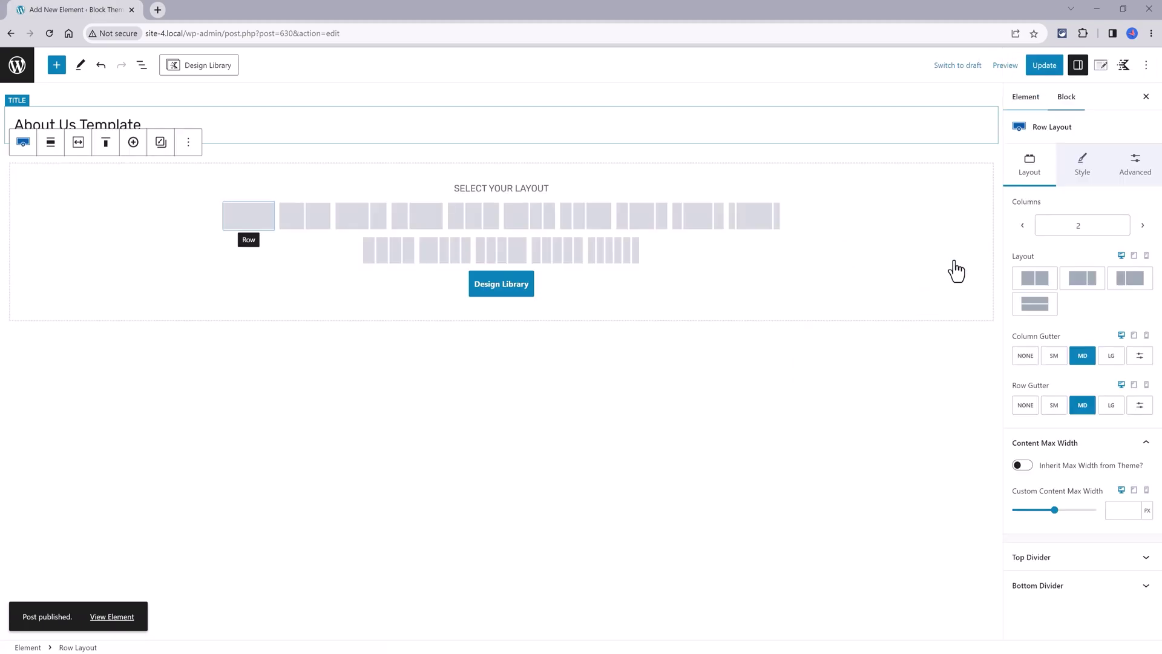
left_click(249, 225)
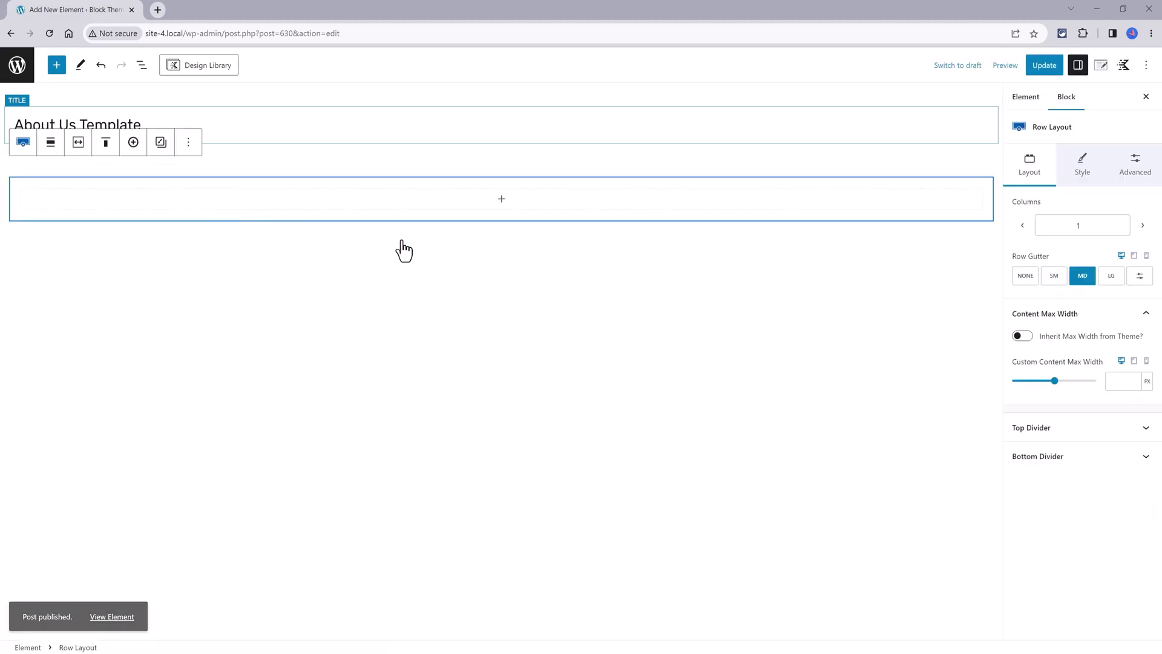
left_click(1022, 336)
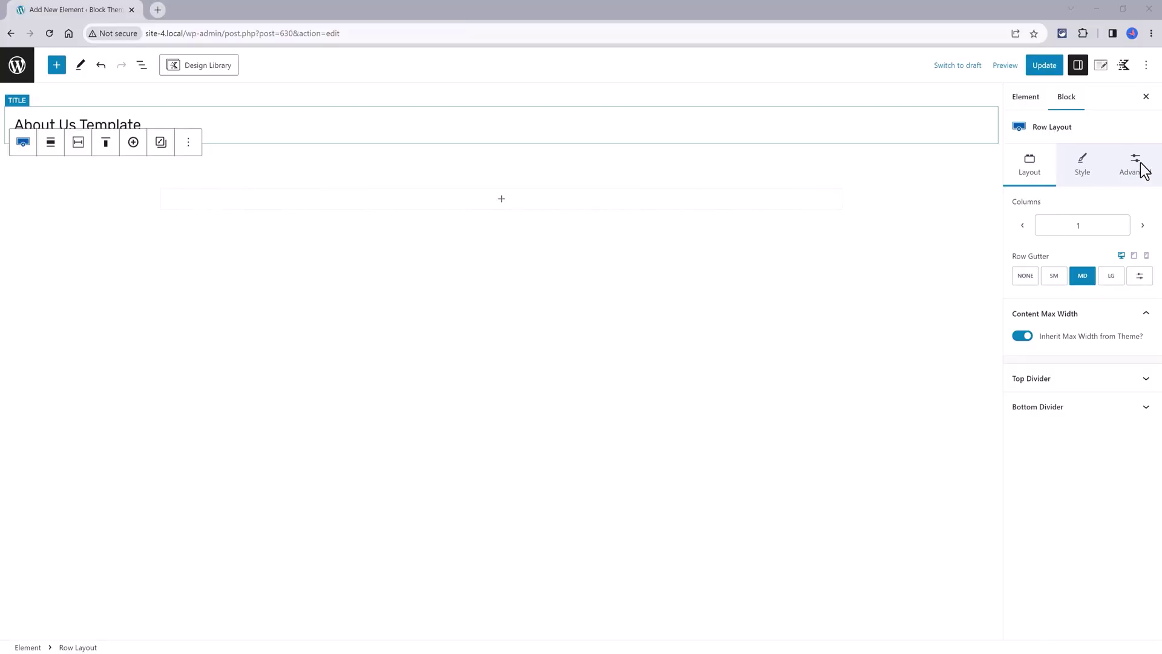
Give the row a 400 px minimum height and the F0E9E3 light beige background
left_click(1142, 170)
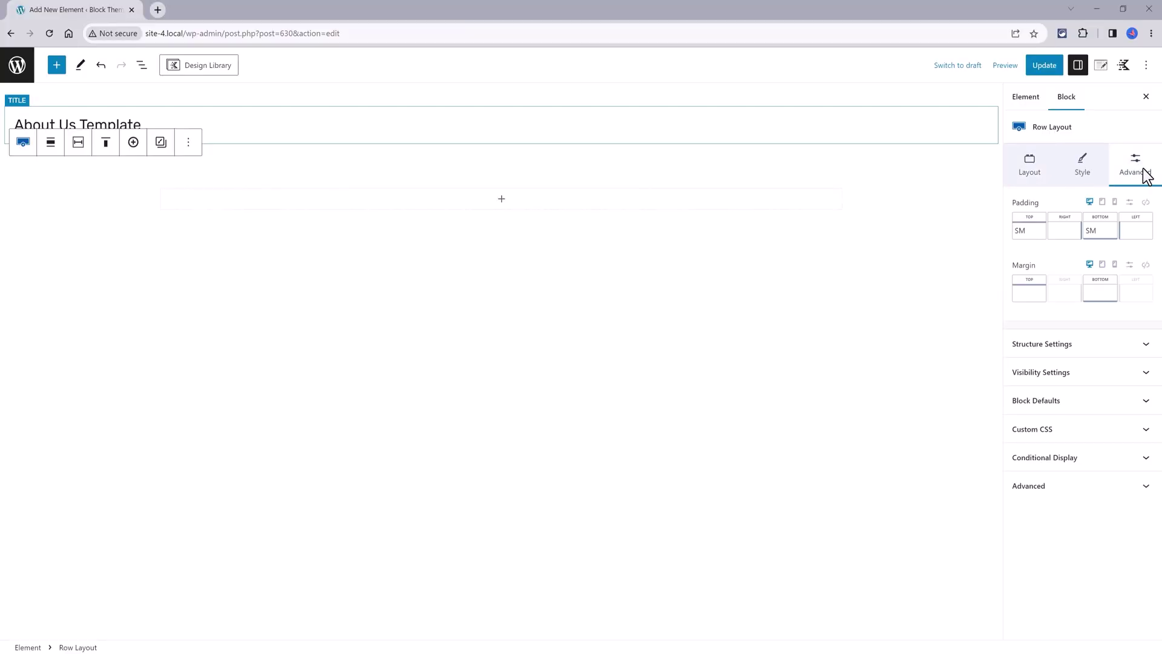
left_click(1099, 345)
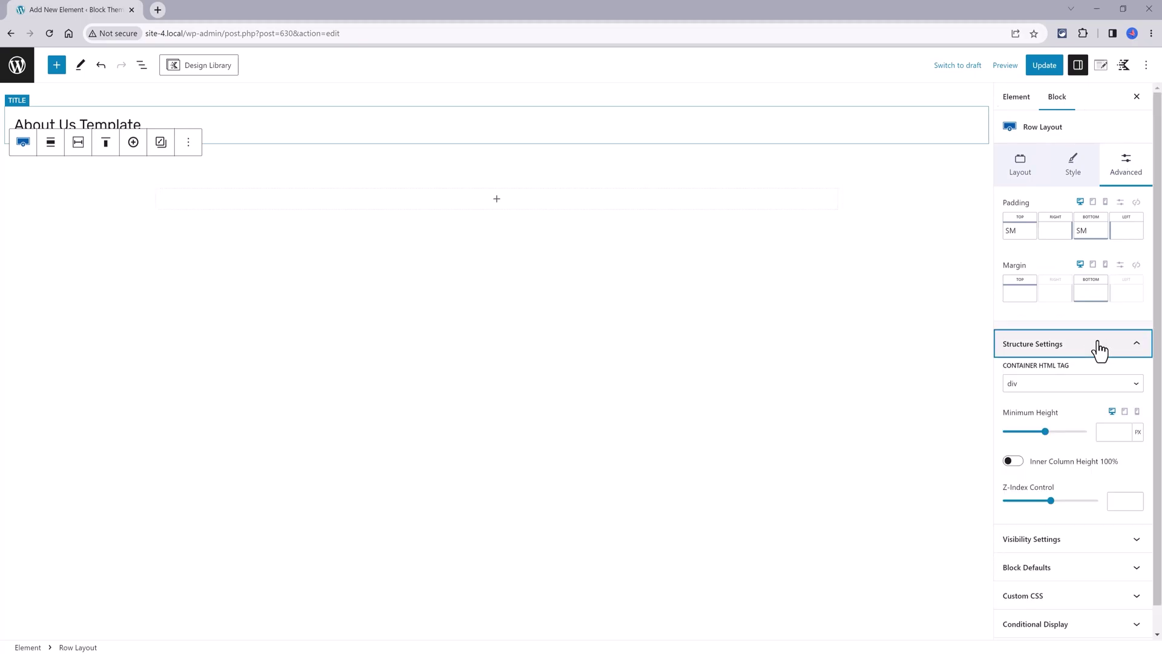
left_click(1110, 432)
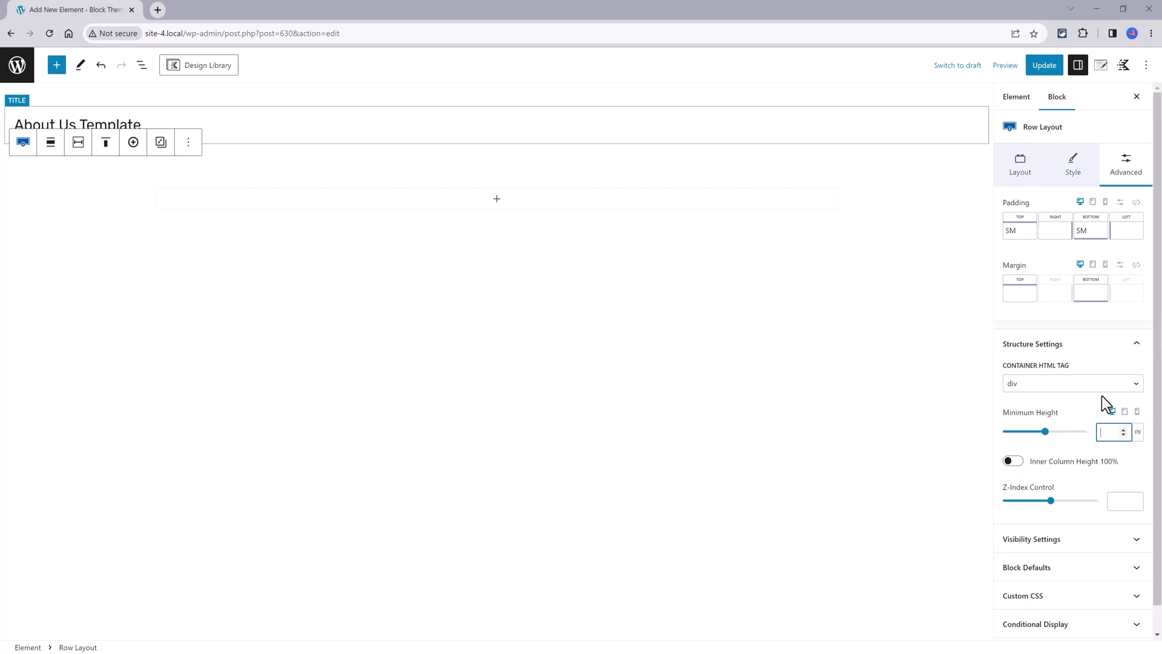
type("400")
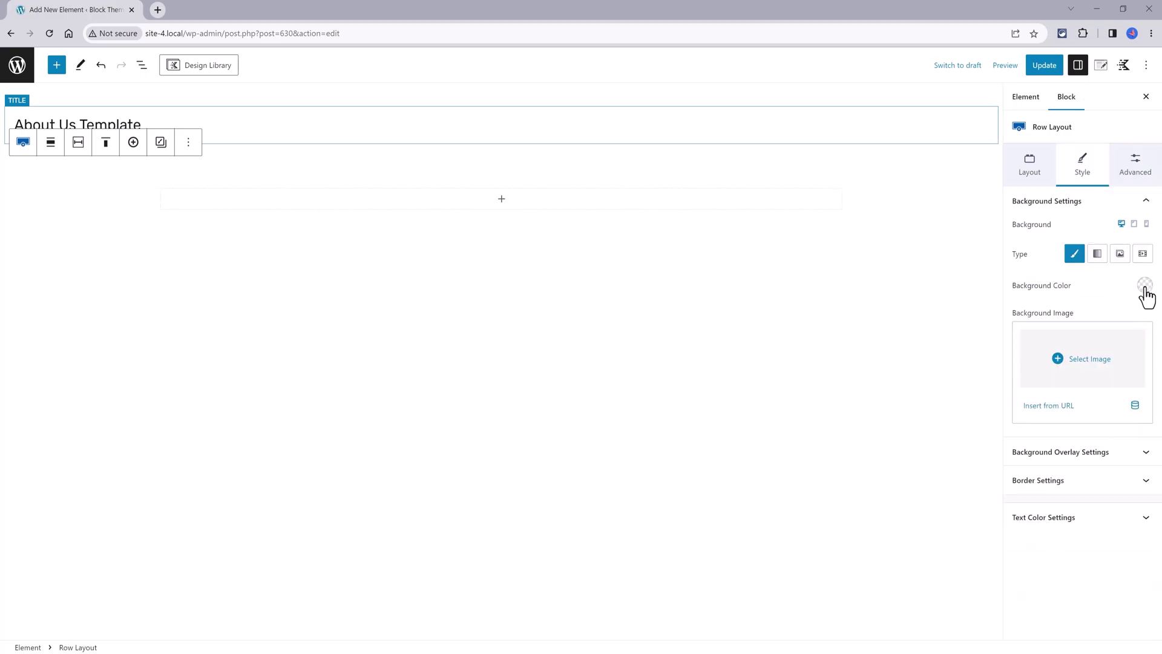
left_click(1144, 286)
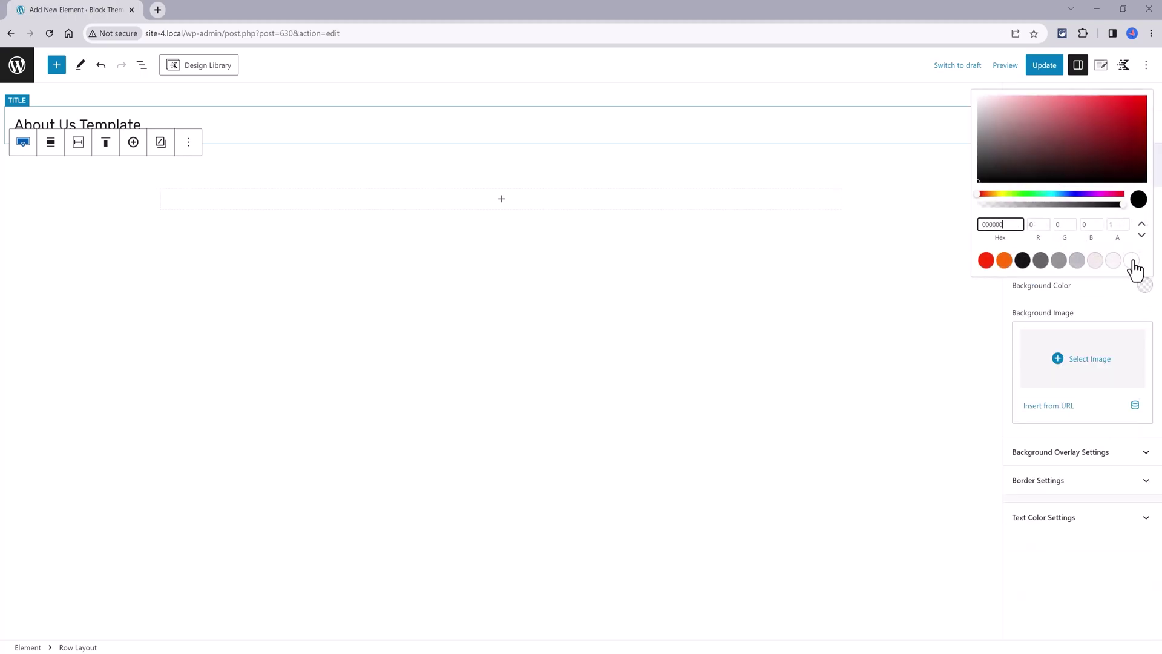
left_click(1095, 261)
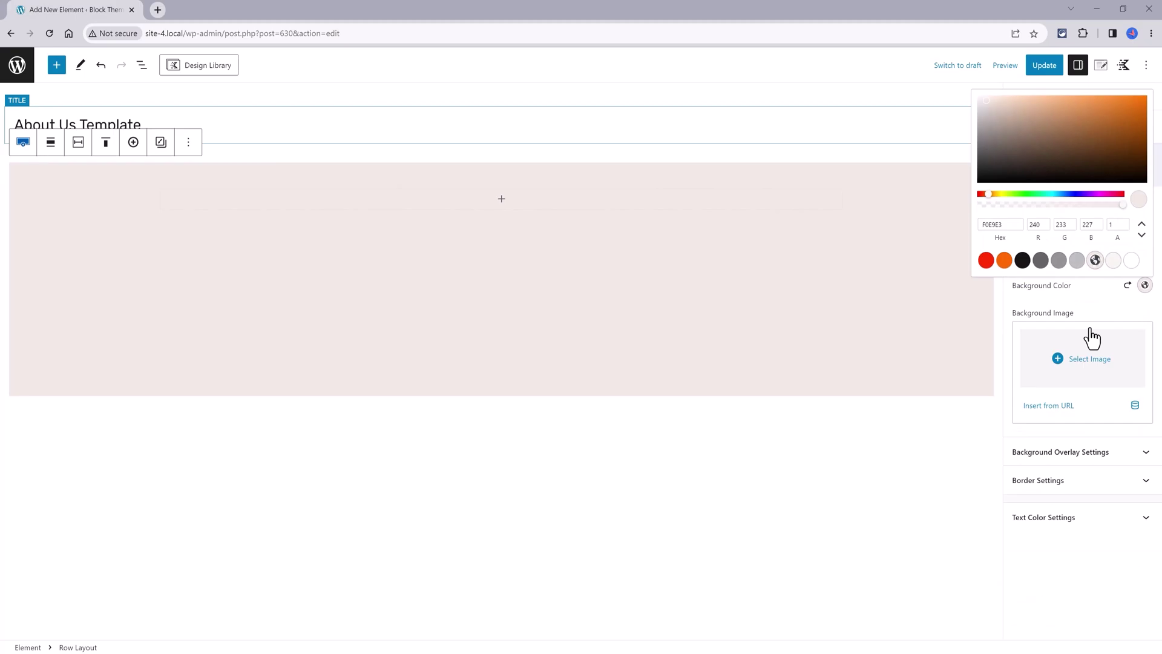
left_click(1065, 480)
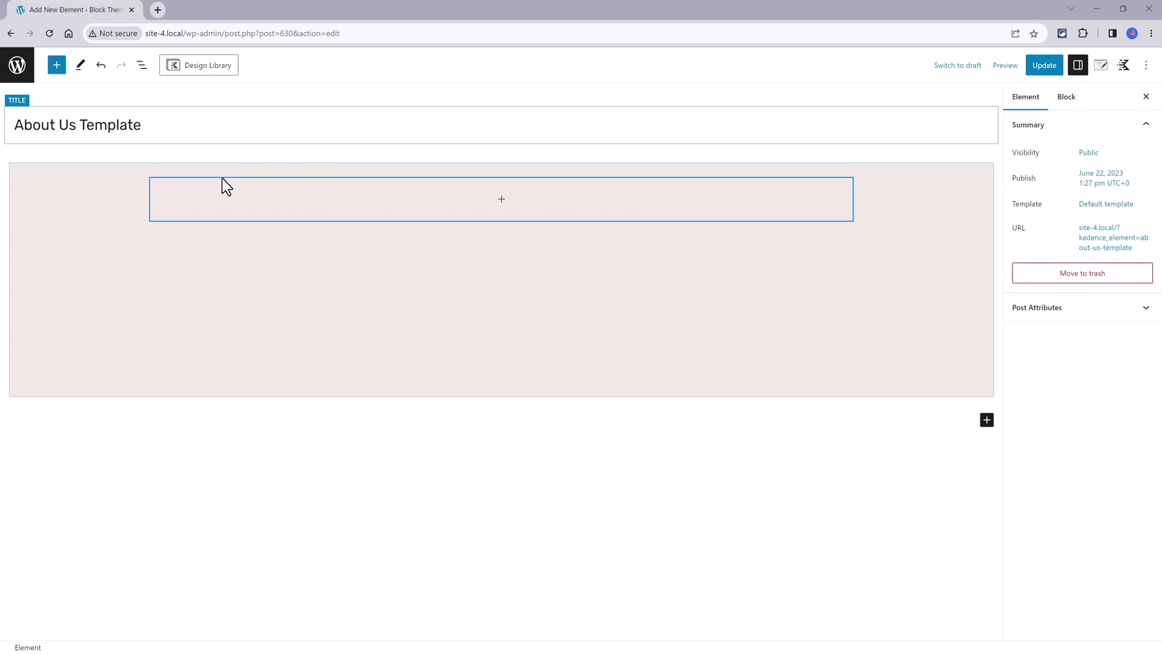
Set the hero Row Layout's vertical alignment to middle
left_click(141, 65)
left_click(11, 128)
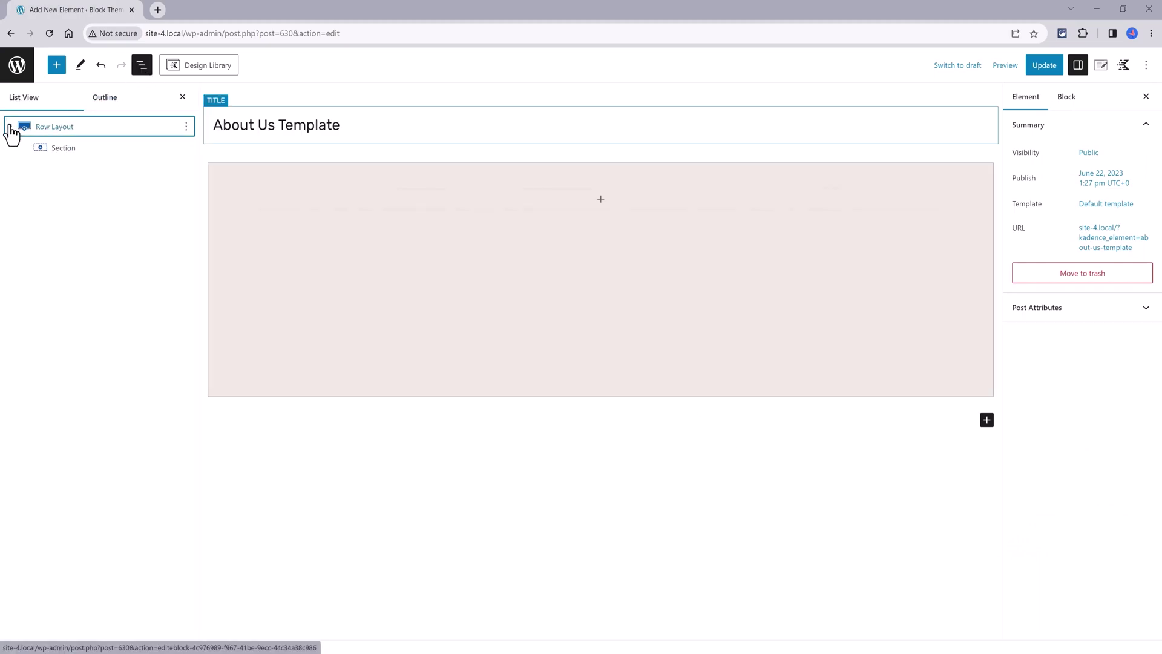
left_click(85, 136)
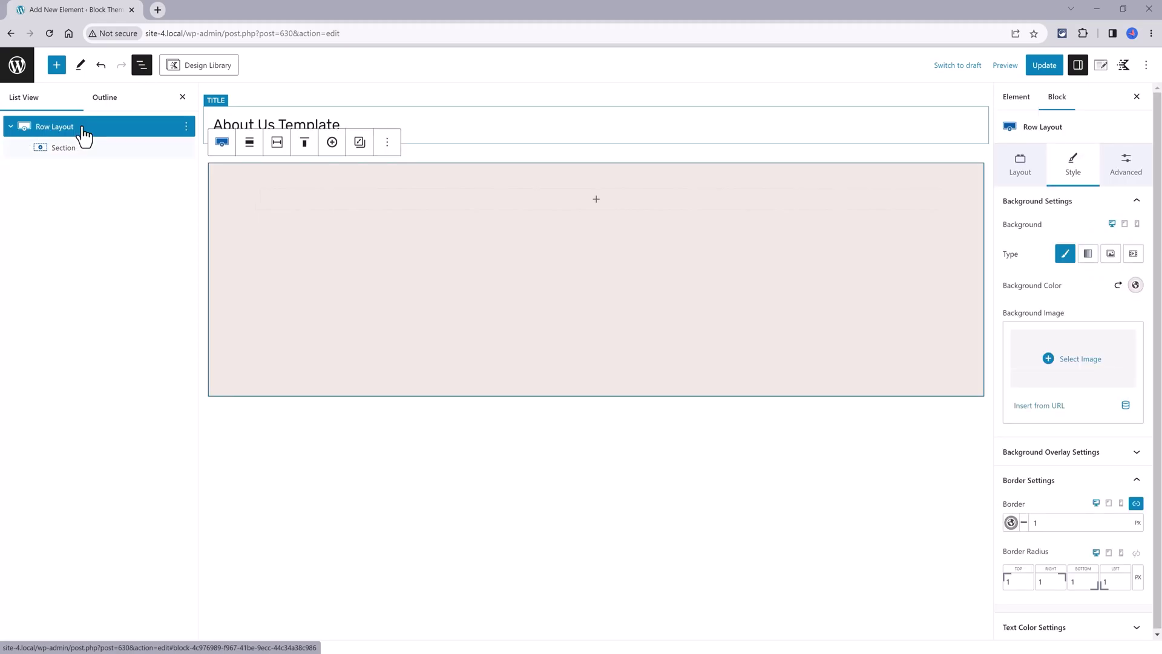
left_click(305, 147)
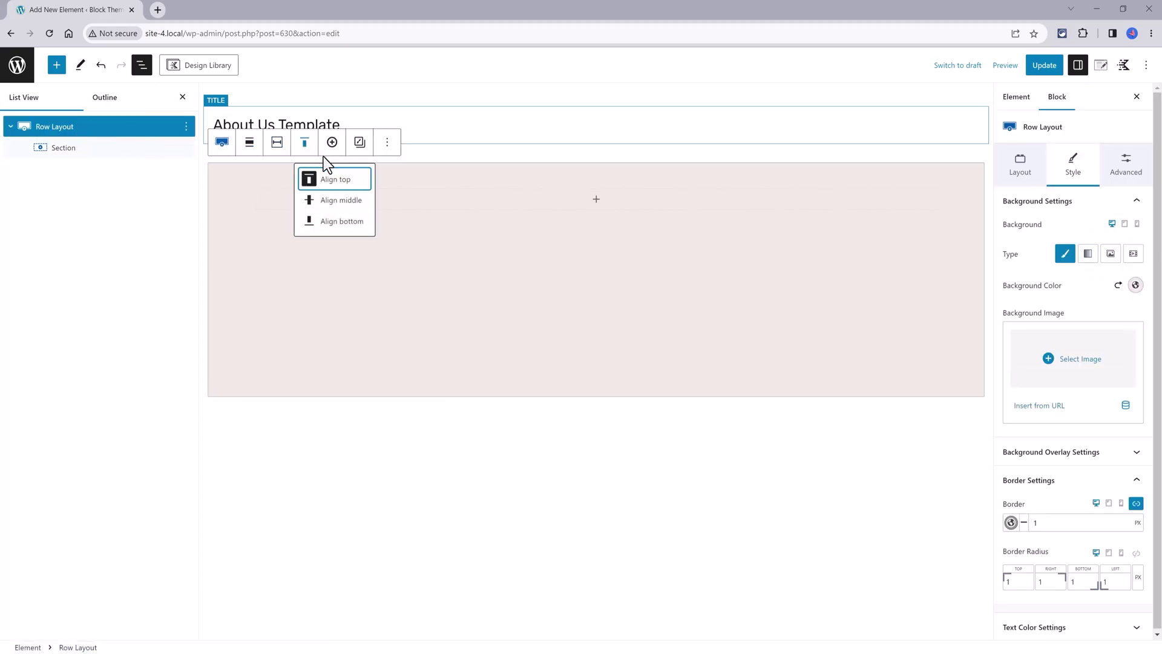
left_click(341, 201)
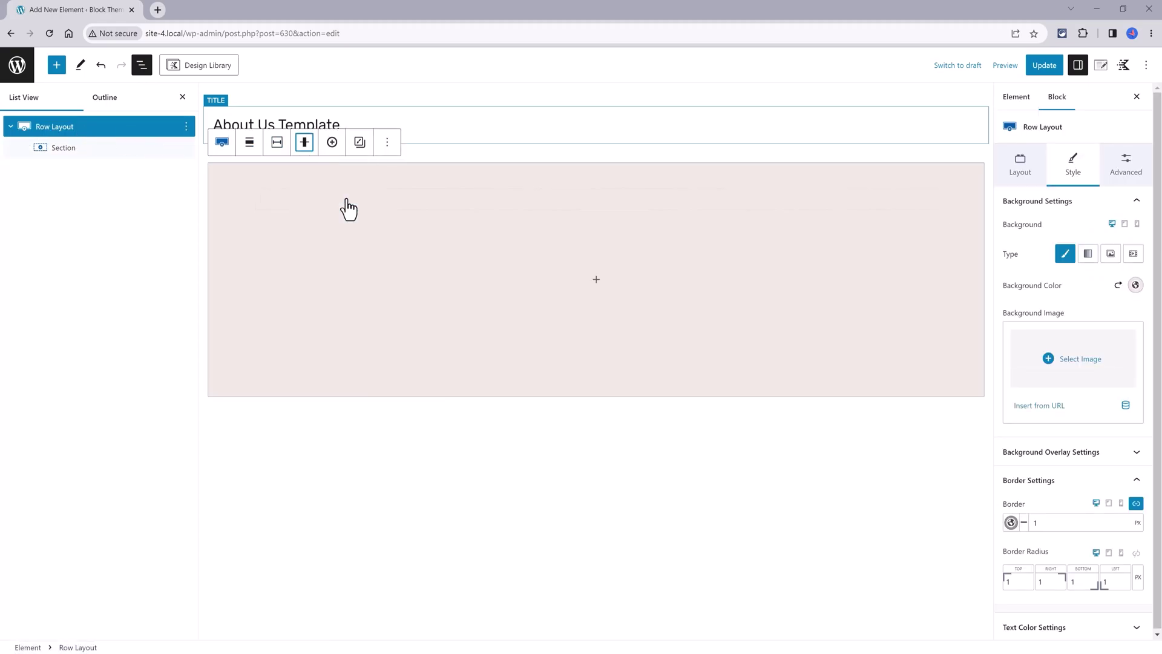
Add an Advanced Text heading inside the section with centred text alignment
left_click(599, 282)
left_click(660, 378)
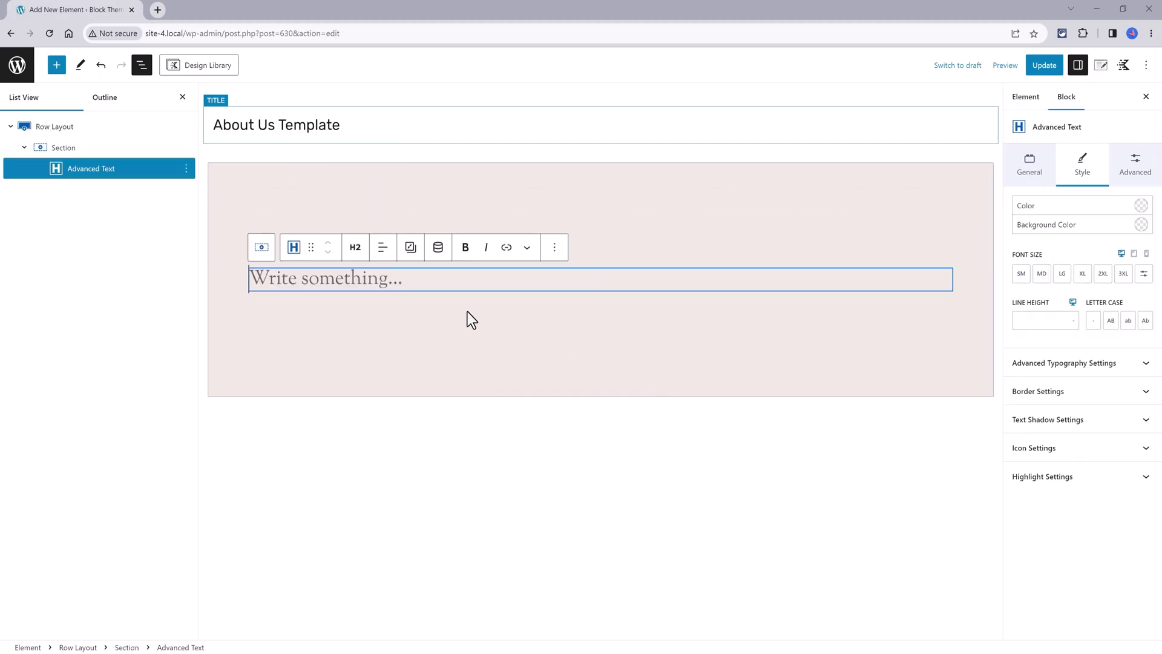
left_click(382, 247)
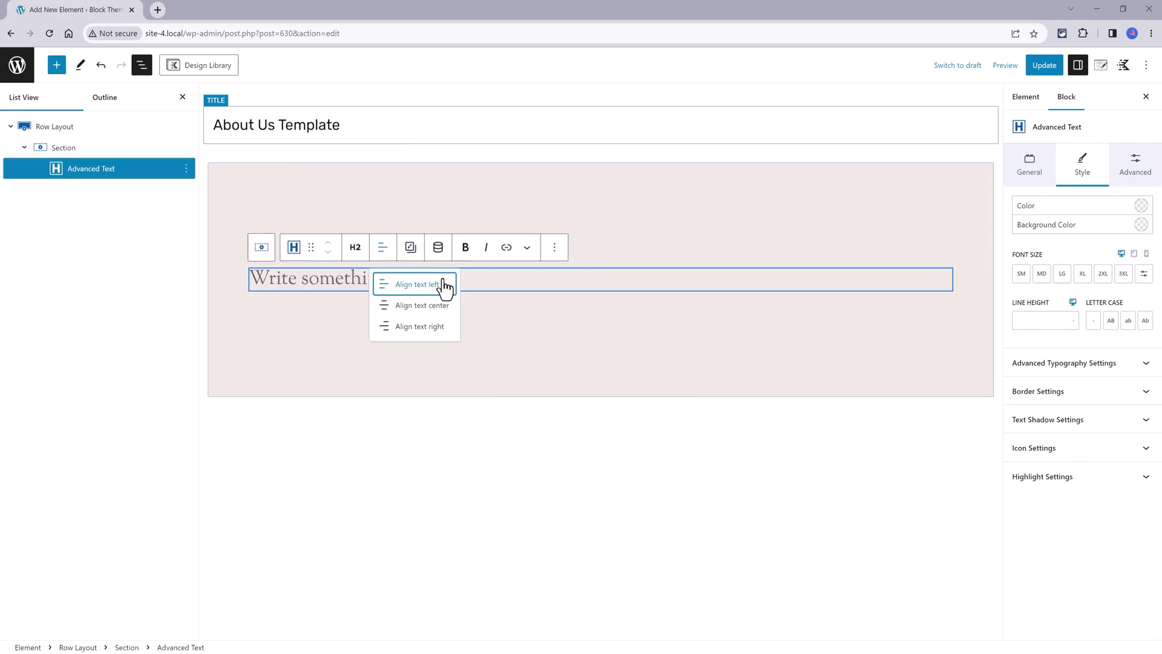
left_click(437, 306)
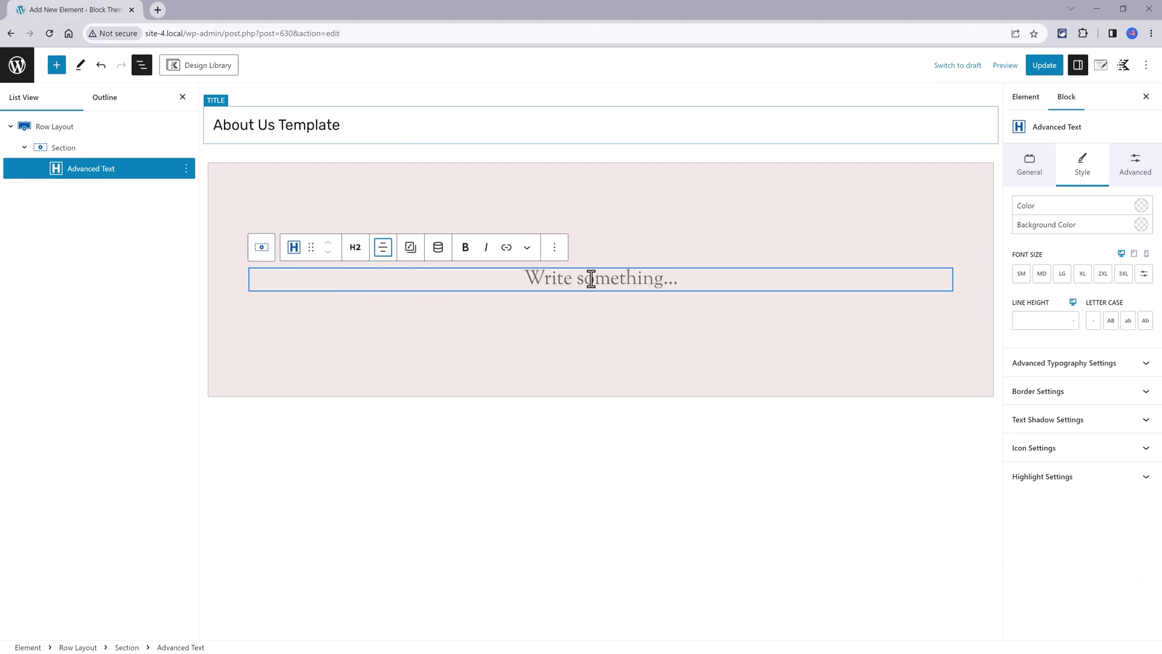
Set the heading's dynamic content to Post Date from the staff post, showing June 21, 2023
left_click(438, 248)
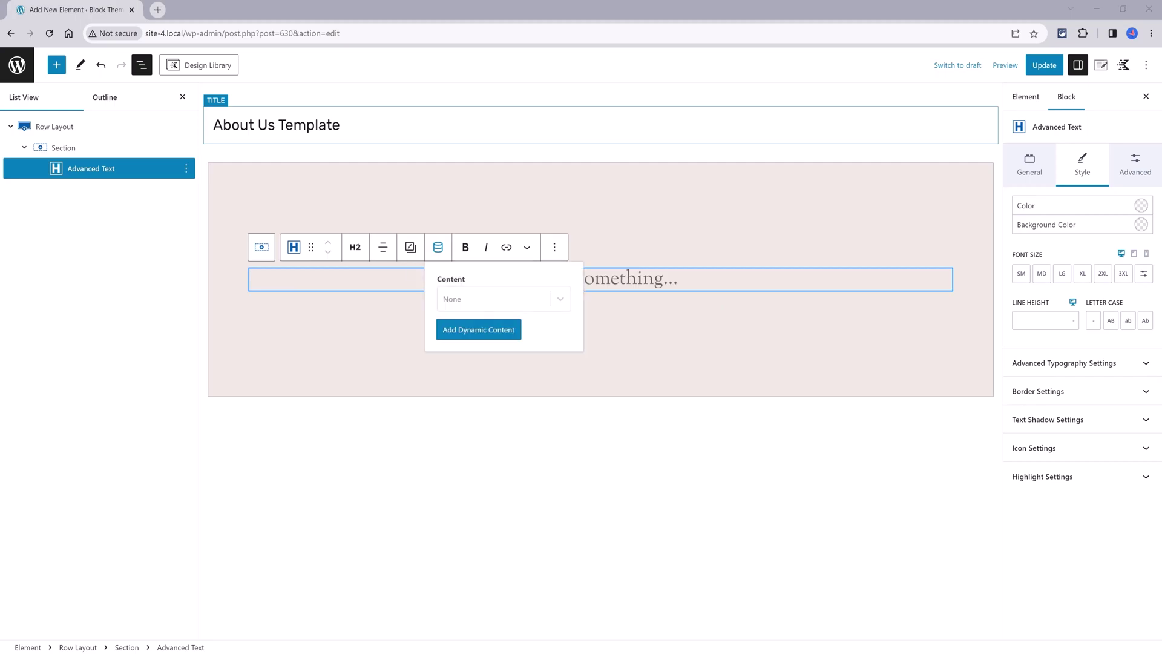
left_click(504, 297)
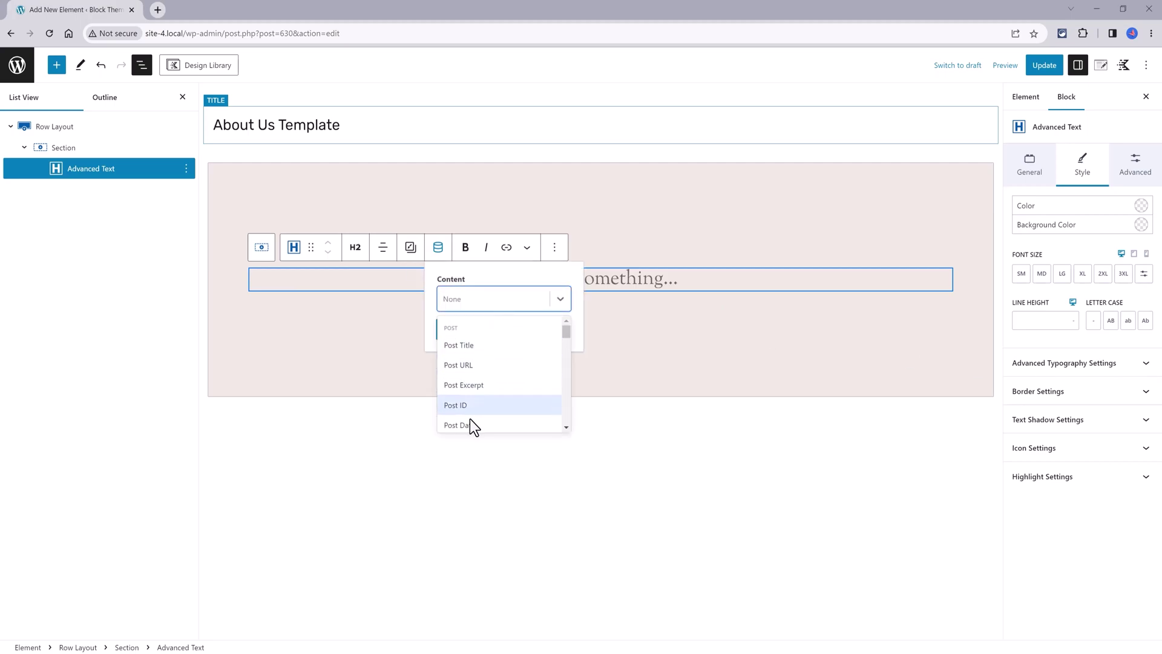
left_click_drag(564, 336, 568, 380)
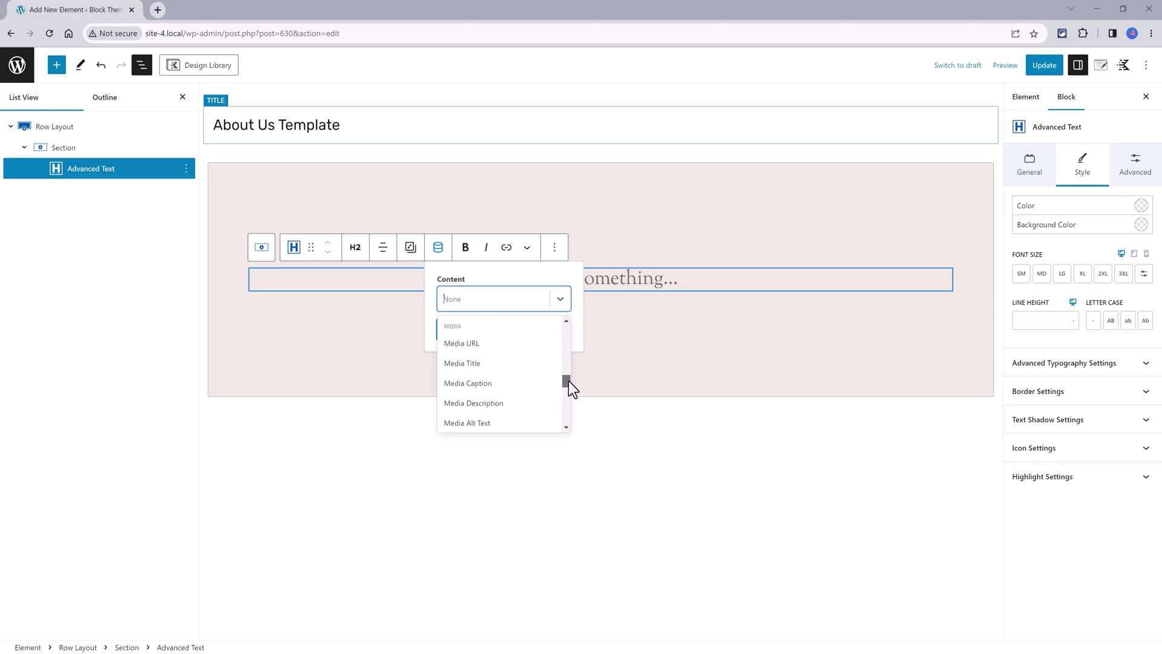
left_click(484, 423)
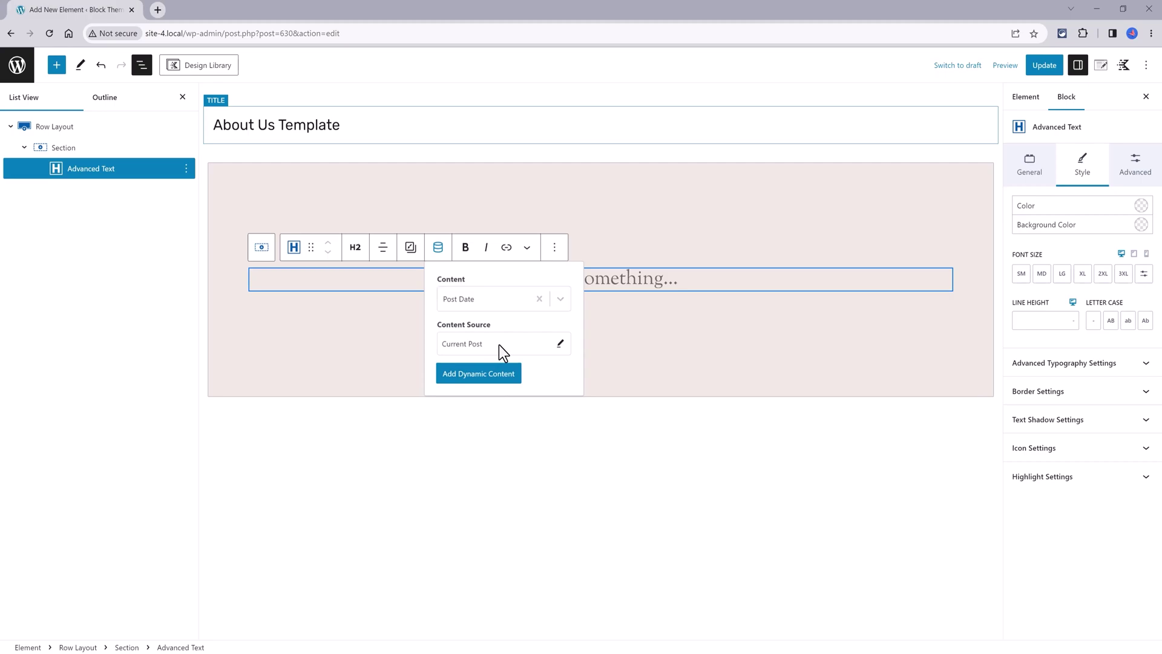
left_click(537, 346)
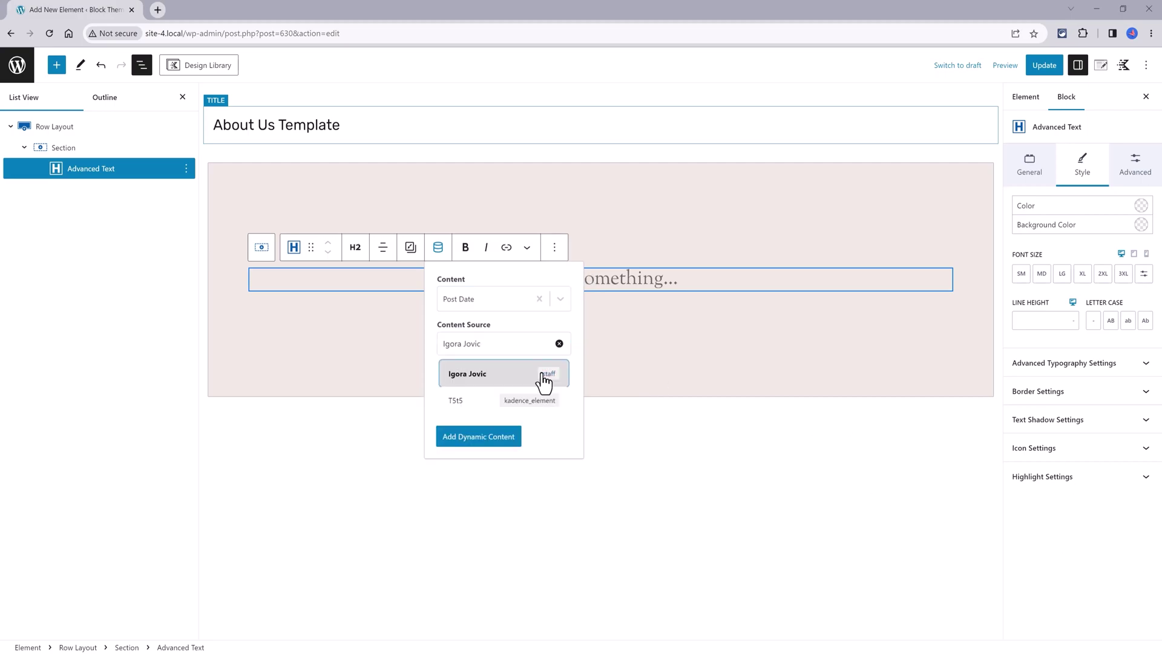
left_click(544, 377)
left_click(491, 374)
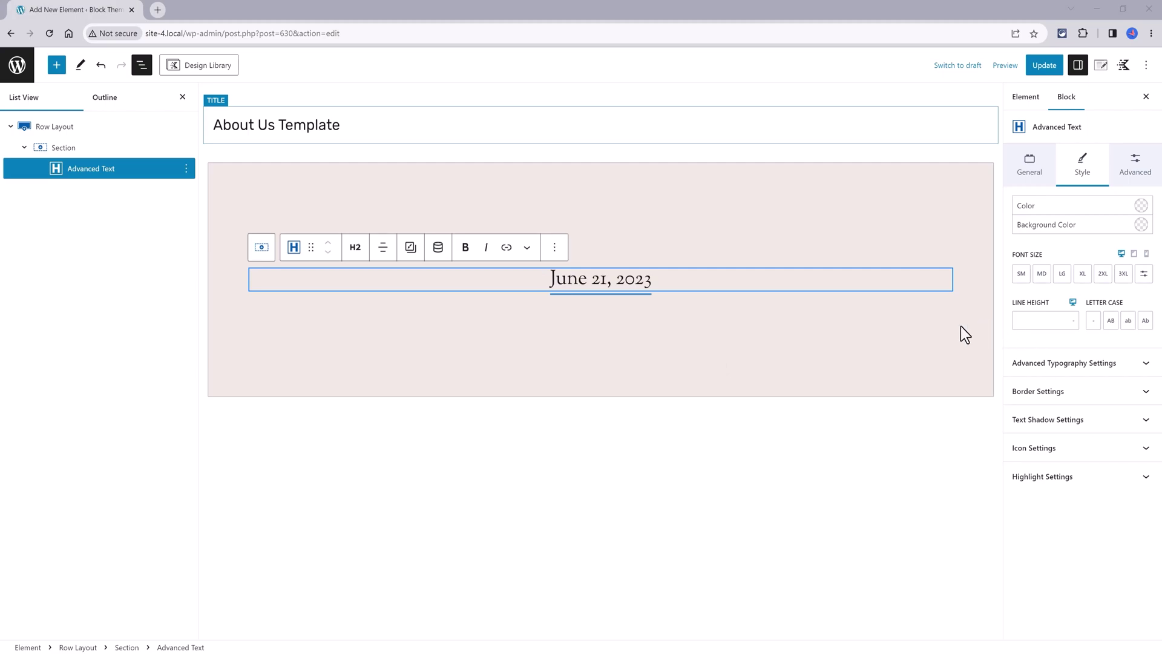
Add 'Meet The Team as of:' before the date and style the date bold red
left_click(553, 290)
type("Meet The Team as of:")
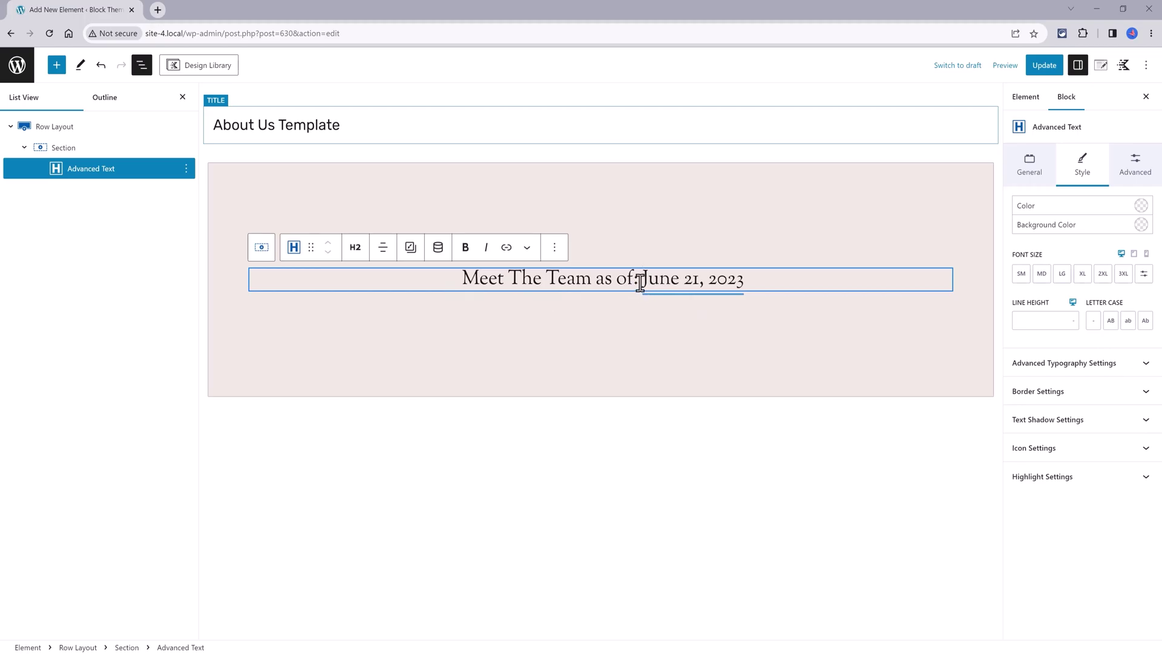
left_click_drag(643, 283, 746, 284)
left_click(583, 345)
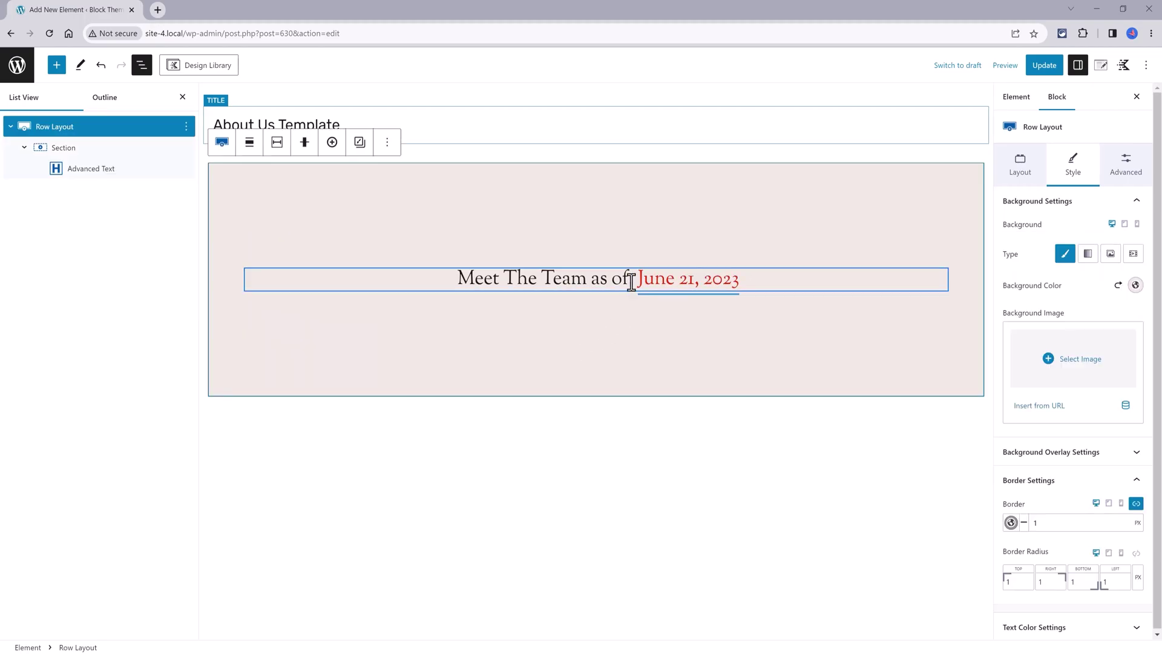
left_click_drag(631, 281, 811, 272)
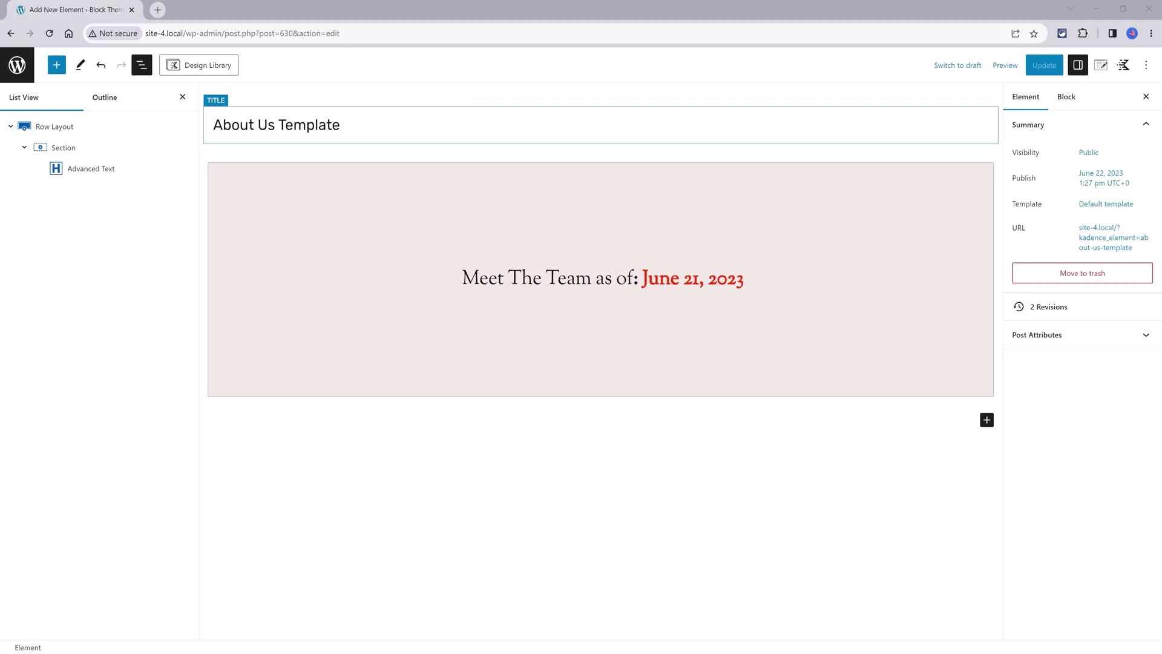
Add a three-column row below the hero with an Image Overlay block in column one
left_click(987, 422)
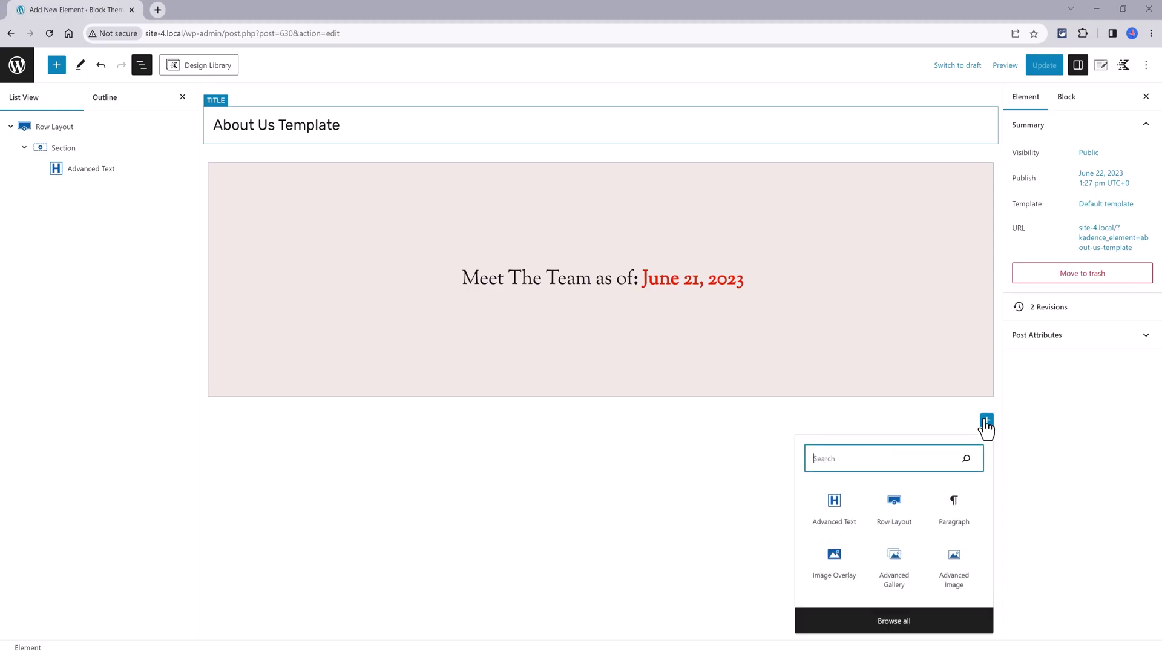
left_click(896, 507)
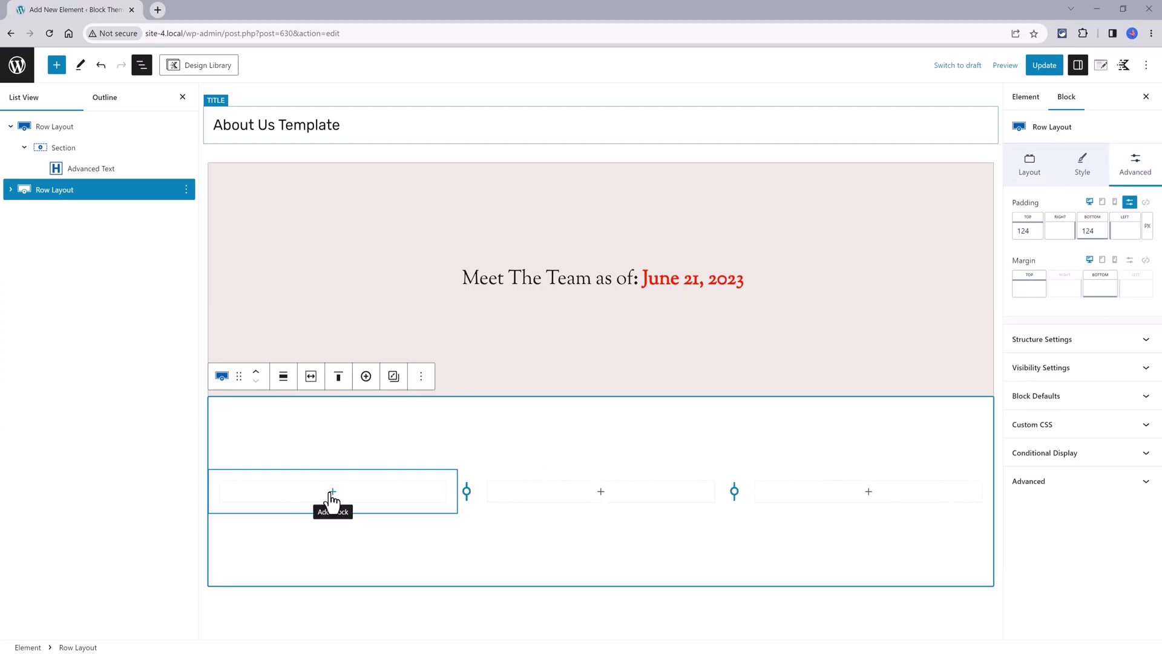
left_click(333, 493)
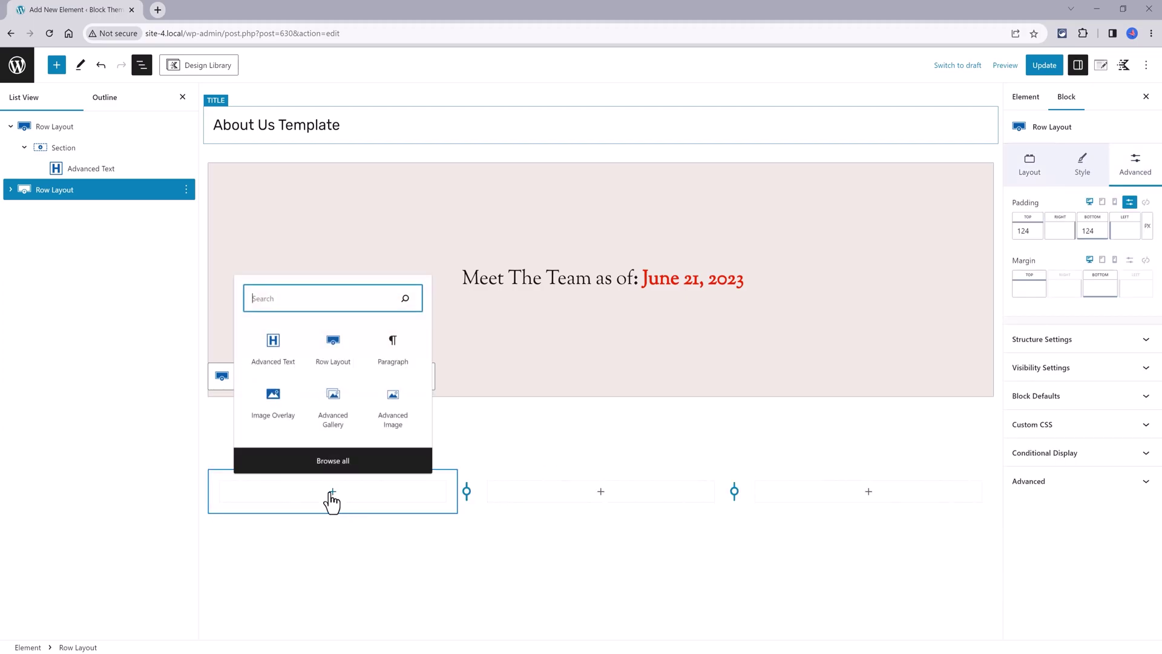
left_click(273, 400)
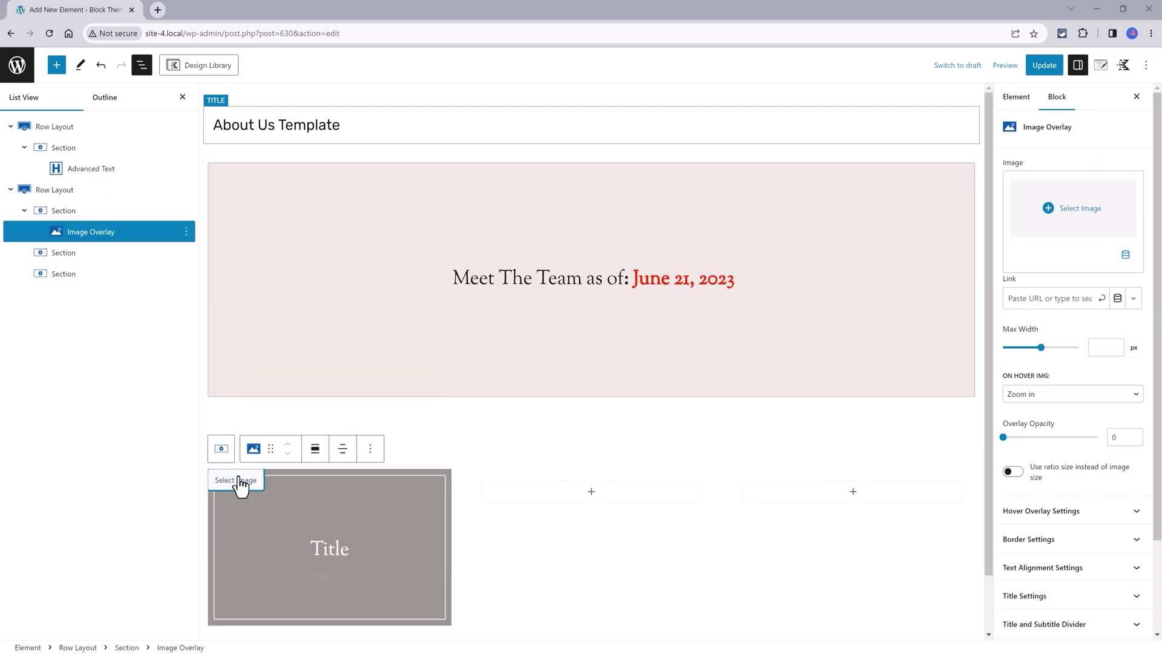
left_click(239, 484)
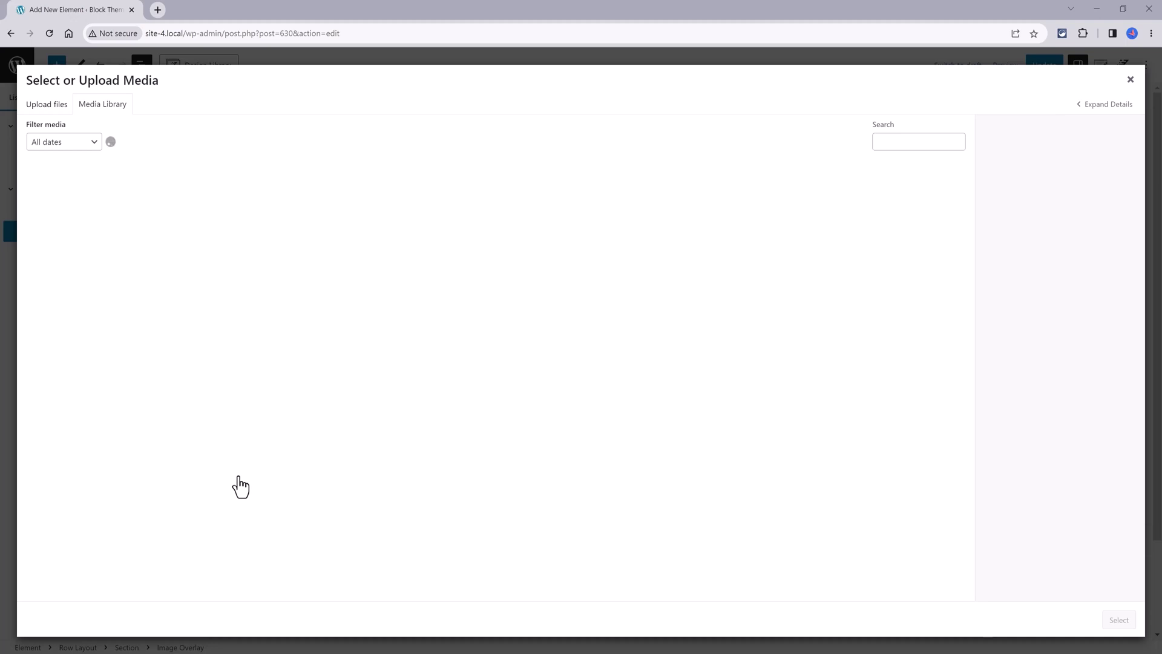
key("Escape")
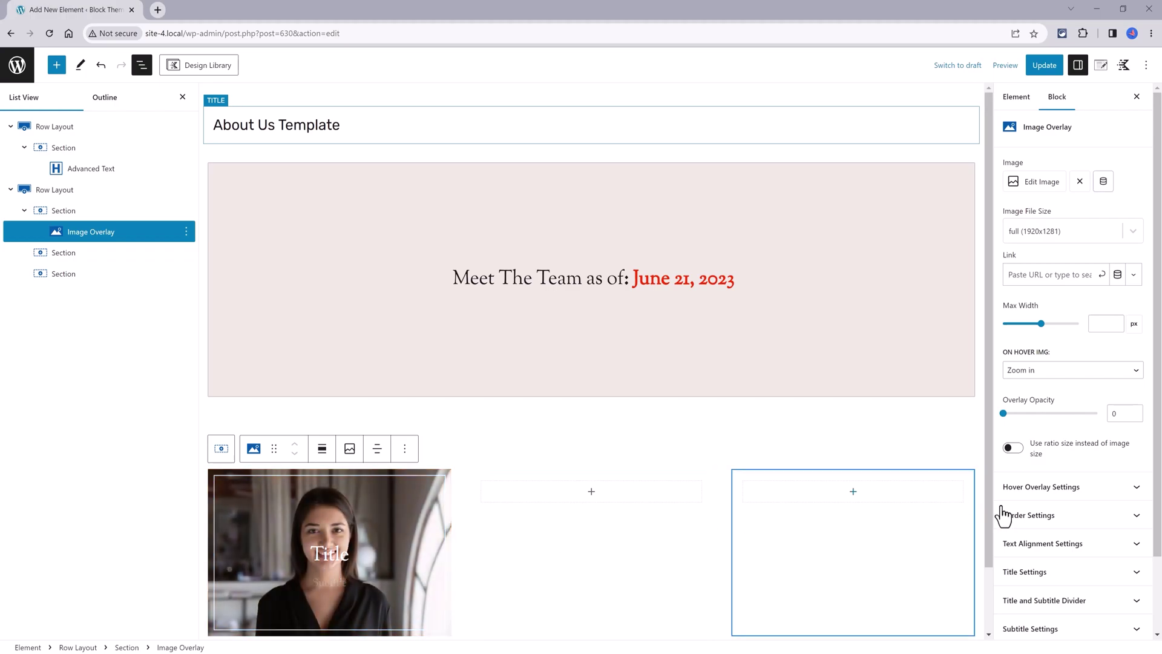
Set the image overlay's hover overlay colour to orange
left_click(1056, 490)
left_click(1135, 518)
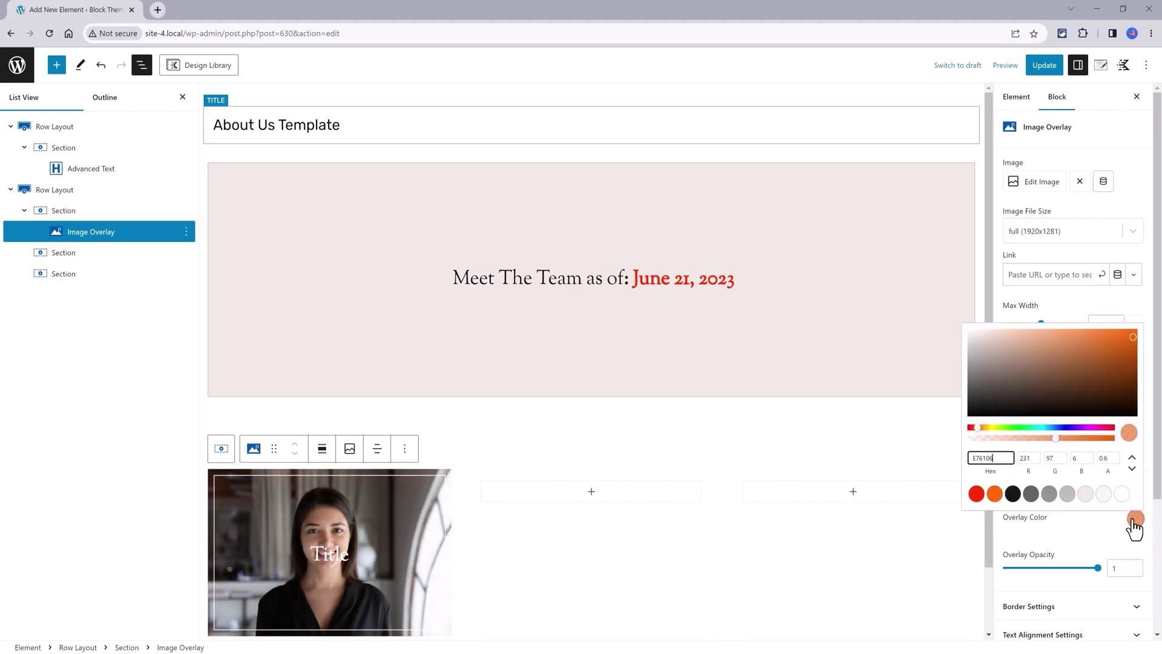
left_click(555, 536)
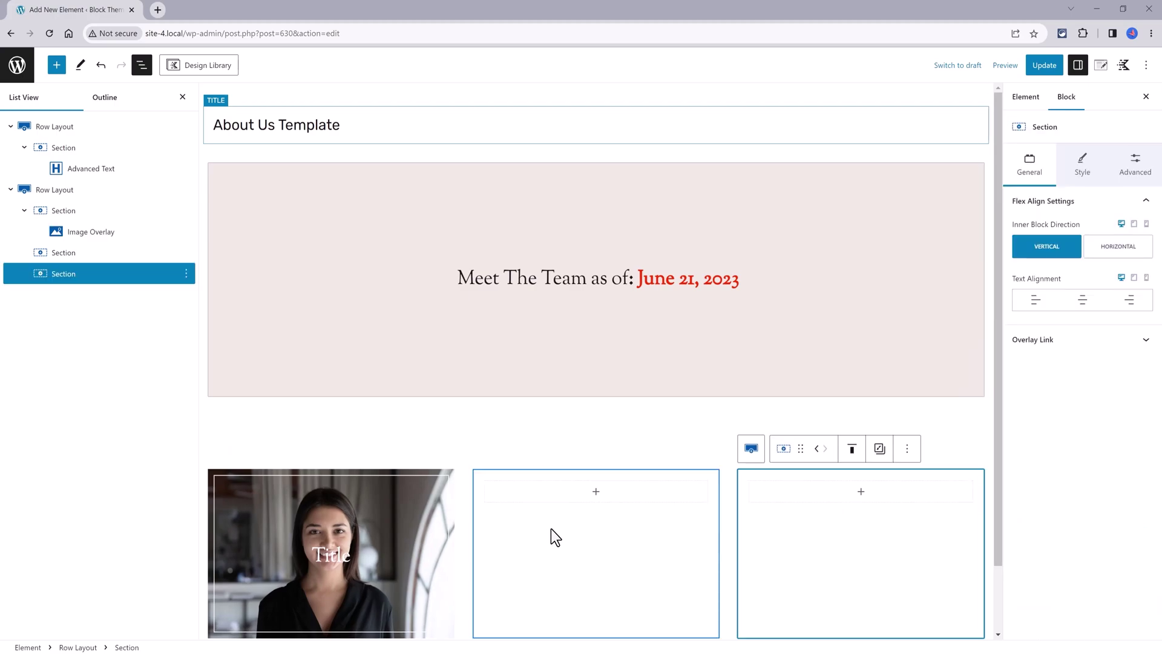
left_click(324, 551)
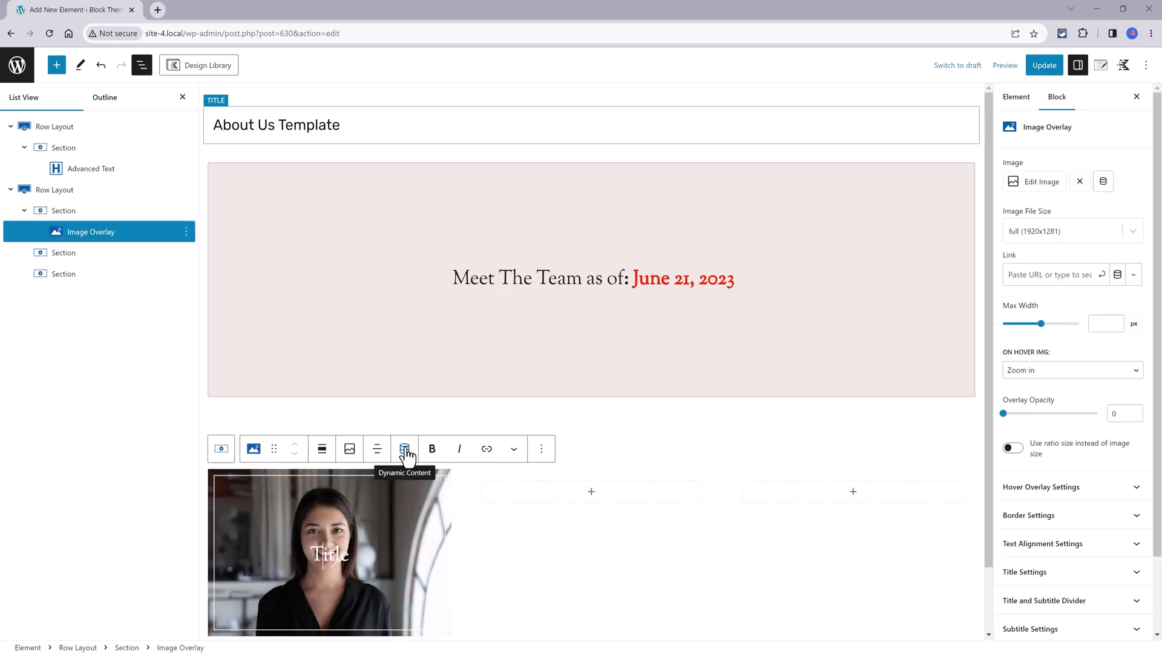
Set the overlay title to the staff post's dynamic Post Title, showing the member's name
left_click(405, 449)
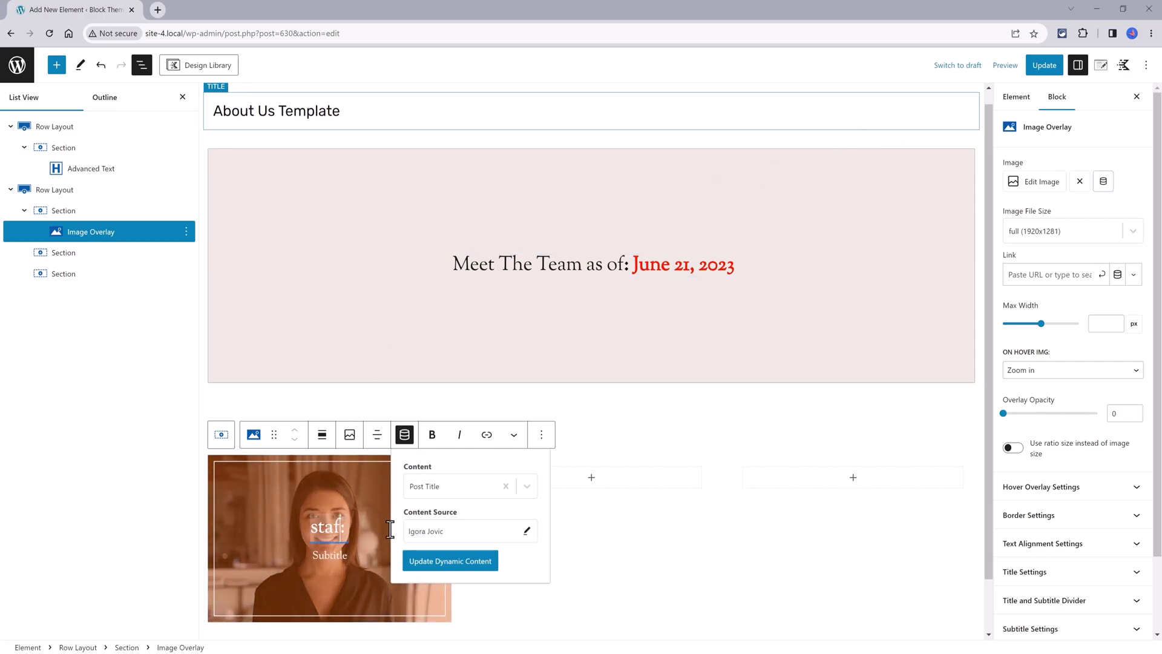
left_click(461, 491)
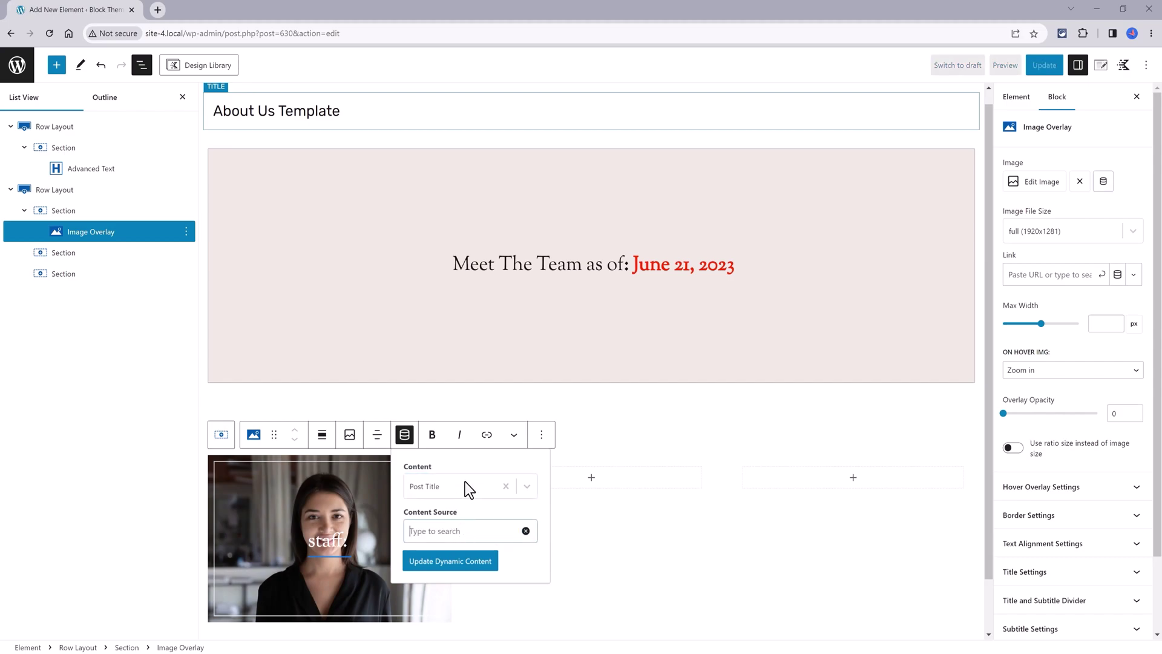
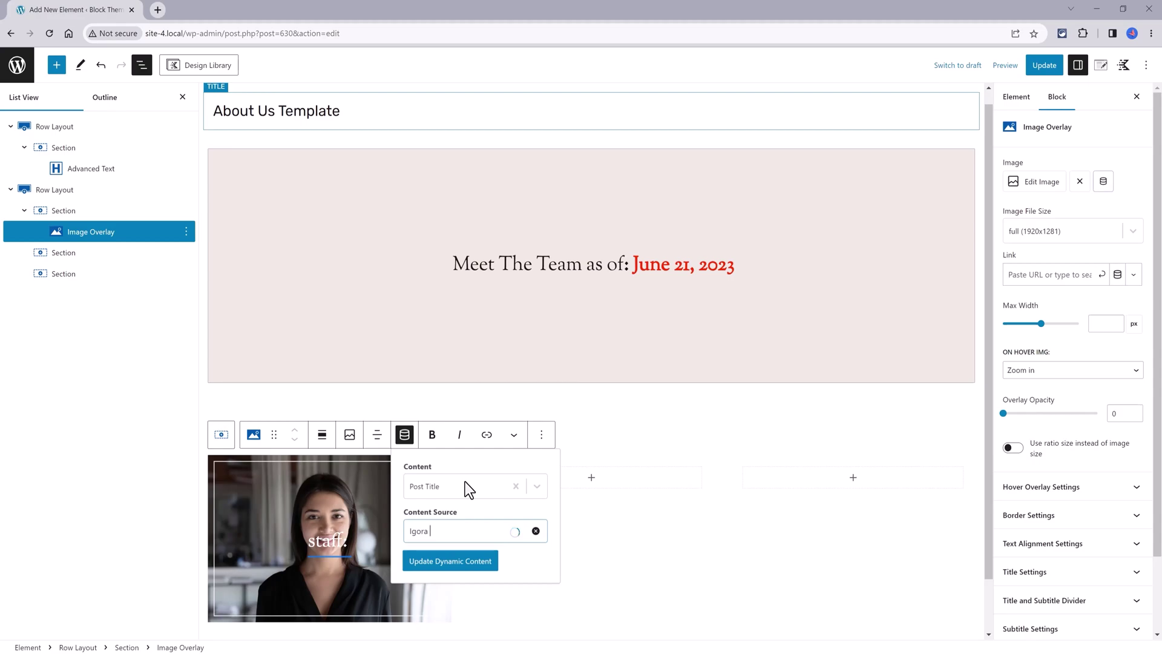
key("Return")
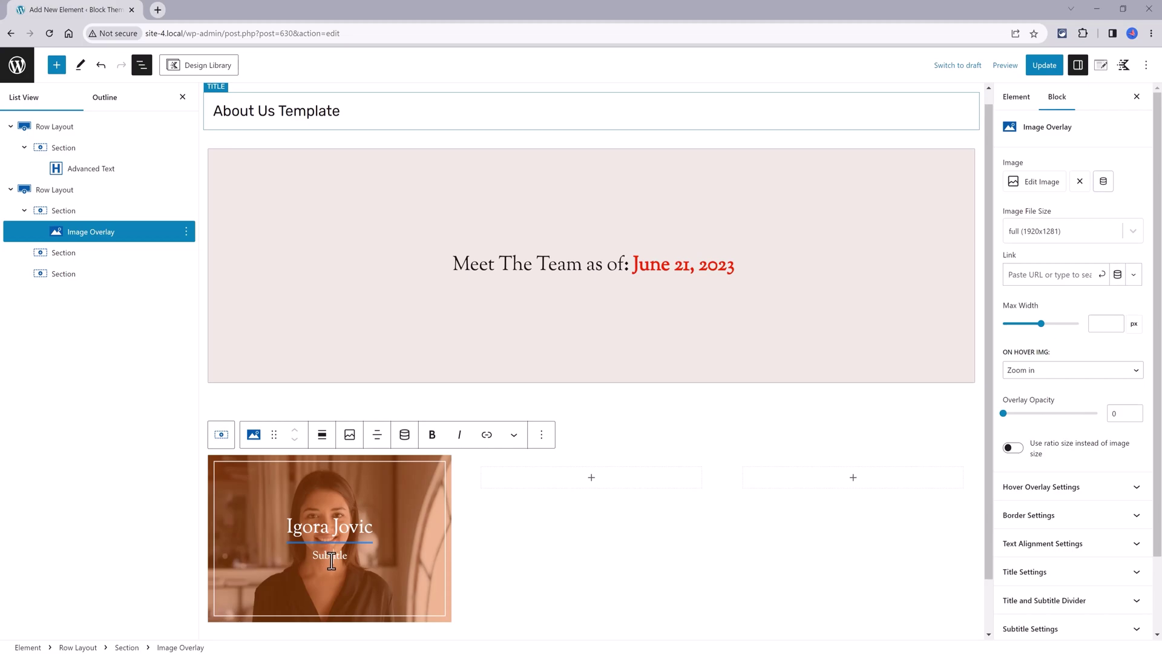
Set the overlay subtitle to the staff post's Team Member Role custom field, showing Public Relations
left_click(406, 435)
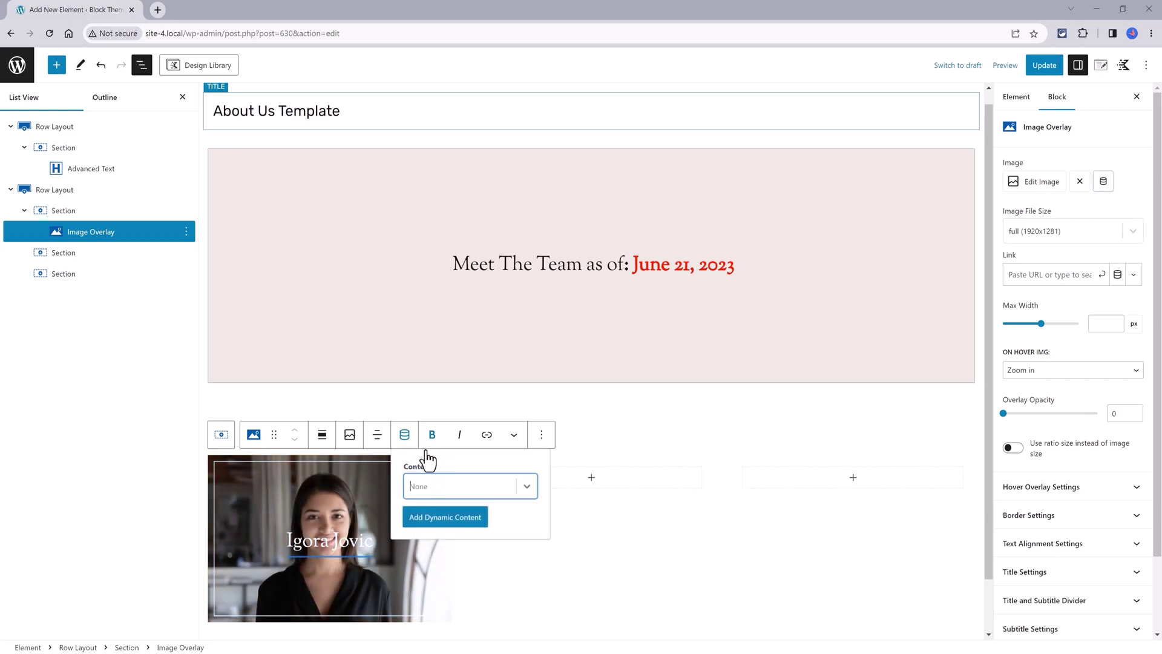
left_click(427, 484)
scroll(471, 565, "down", 3)
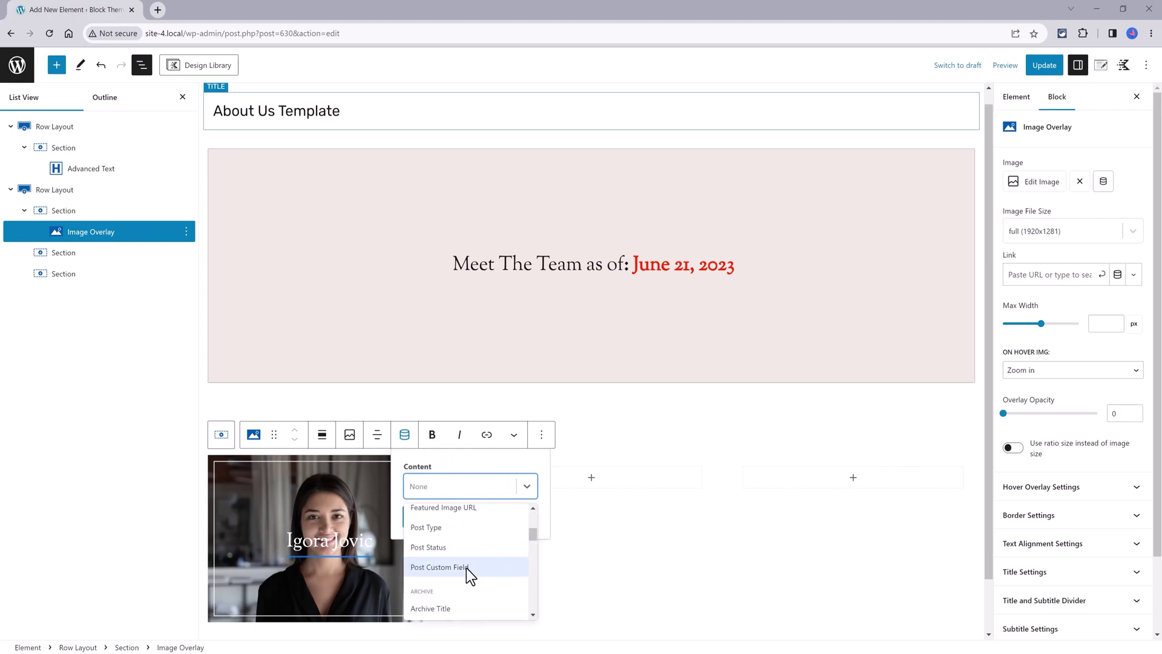
left_click(466, 568)
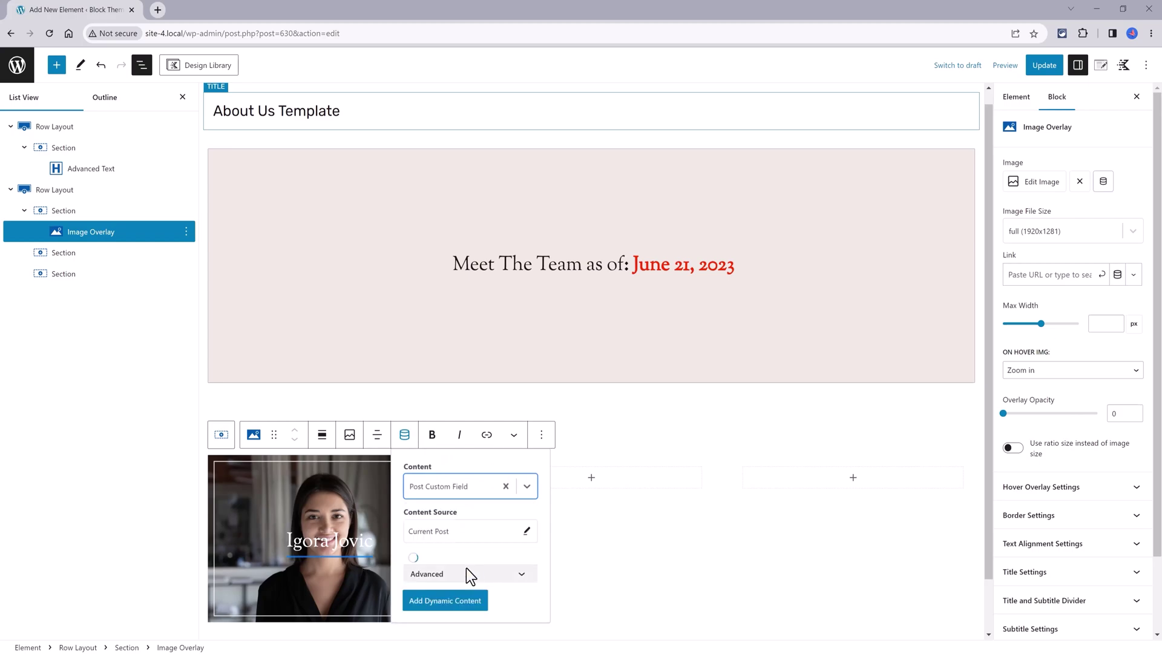
left_click(463, 572)
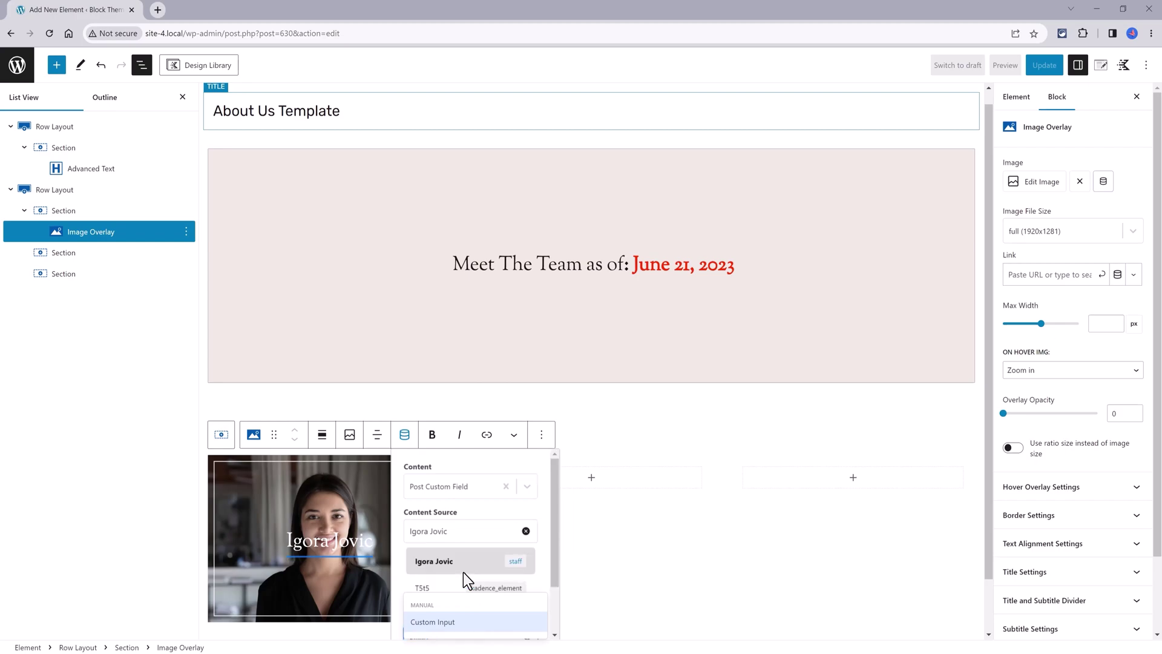
type("Role")
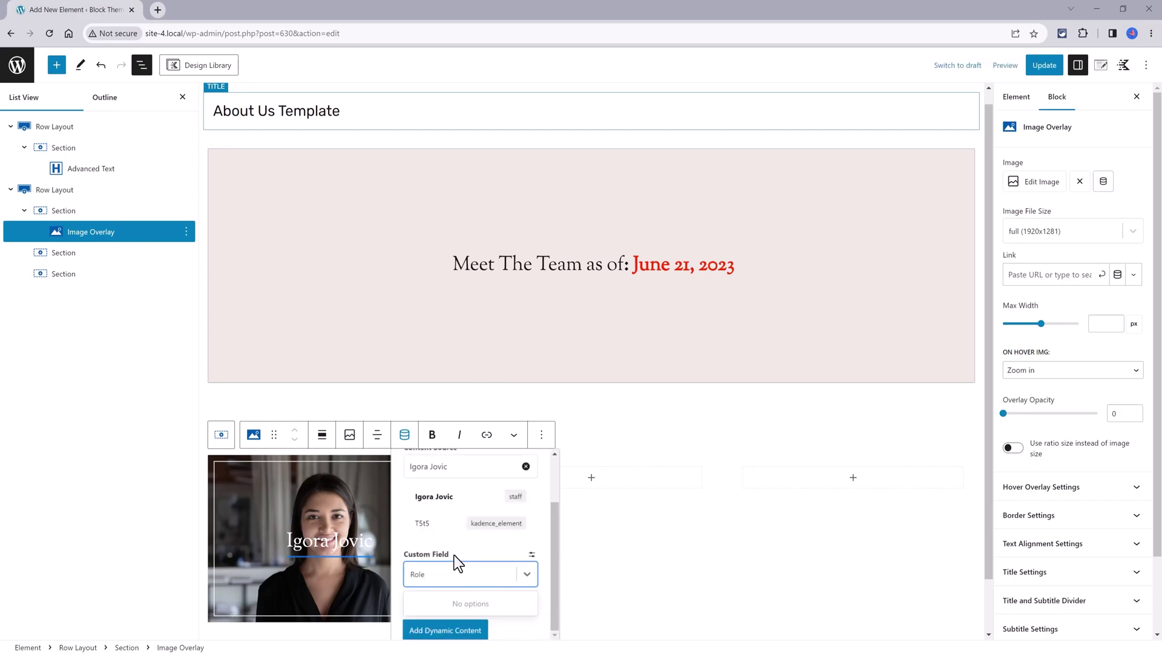
left_click(532, 555)
left_click(414, 578)
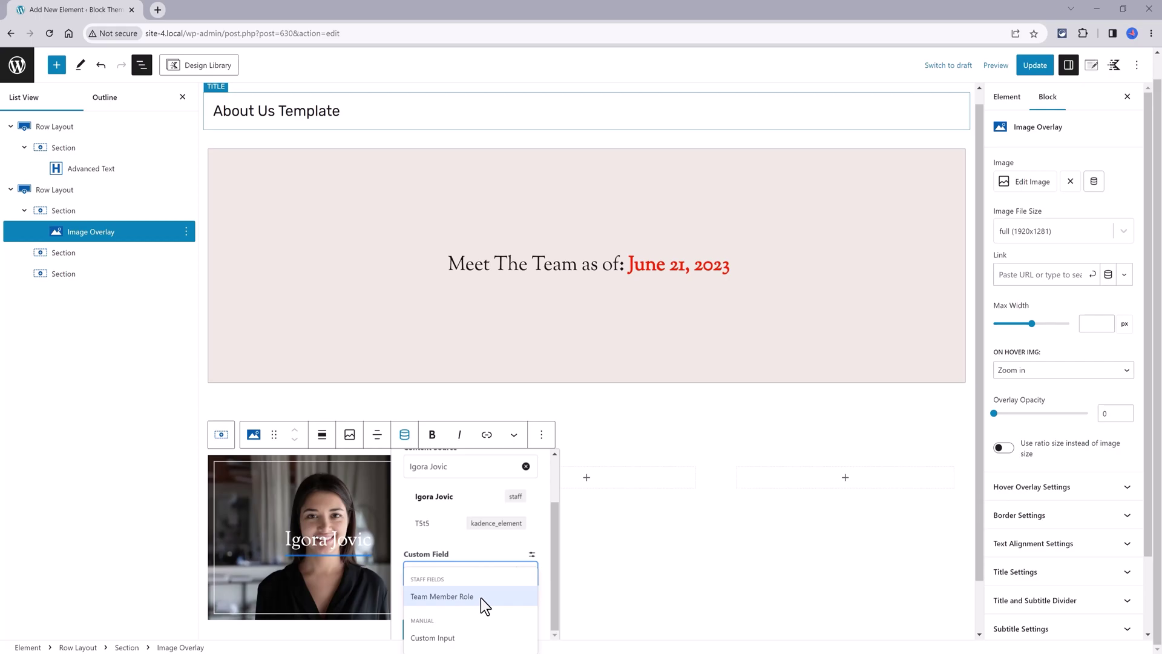
left_click(481, 598)
left_click(448, 626)
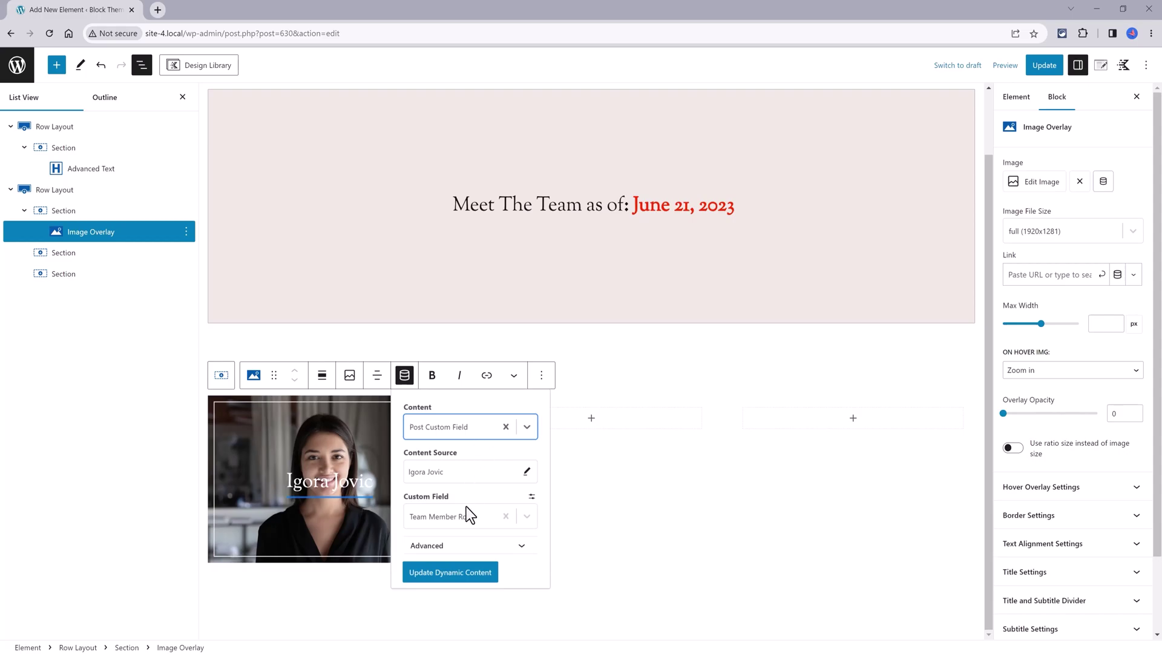
mouse_move(325, 501)
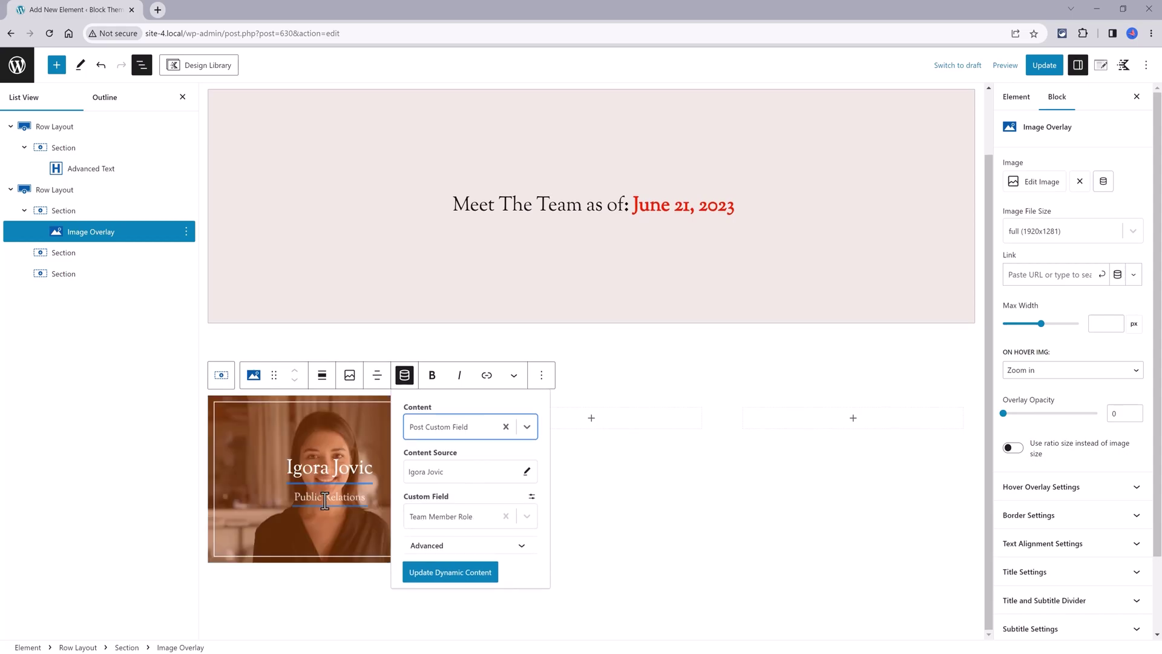
left_click(222, 374)
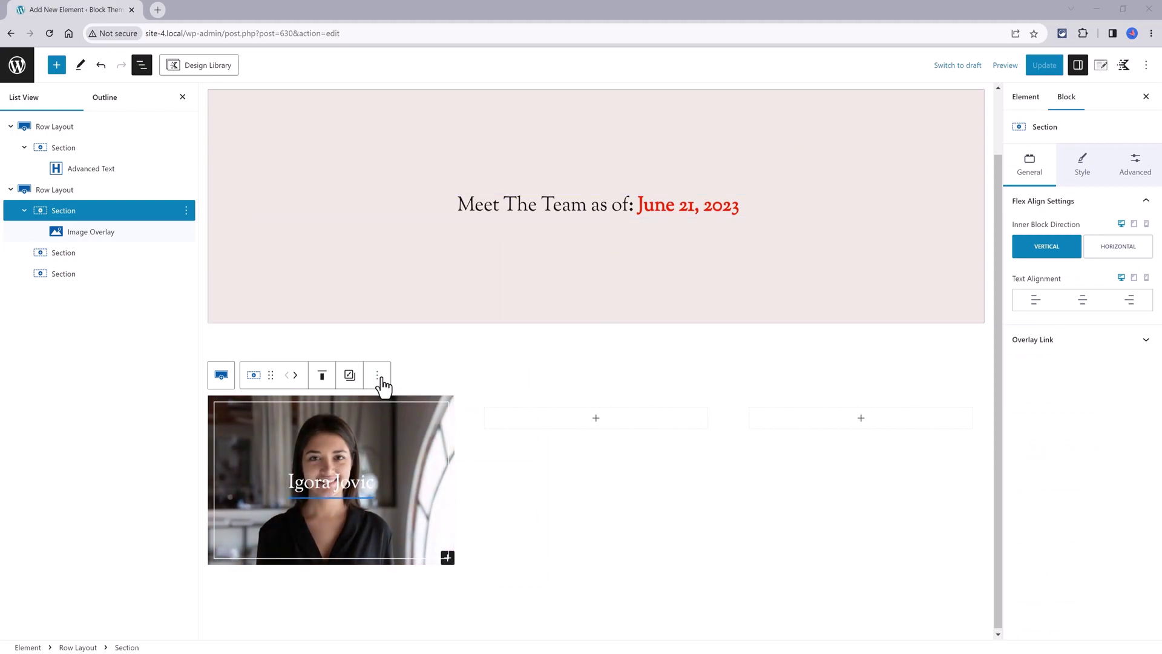
Duplicate the staff card section twice to make three cards in the row
left_click(378, 377)
left_click(384, 458)
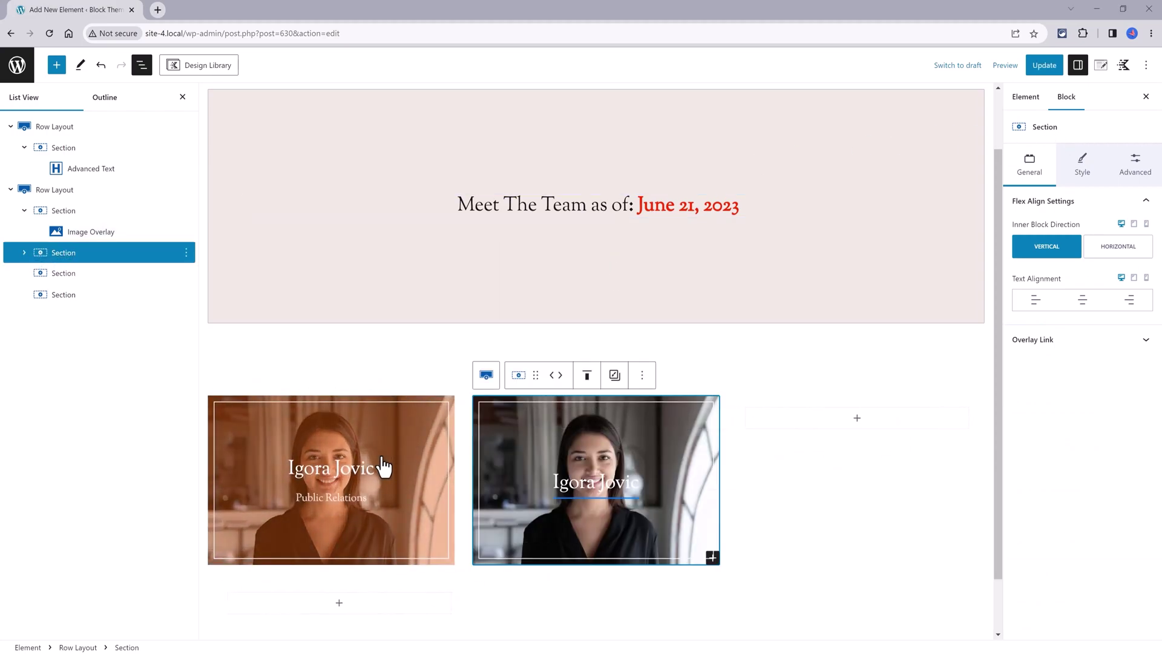
left_click(642, 375)
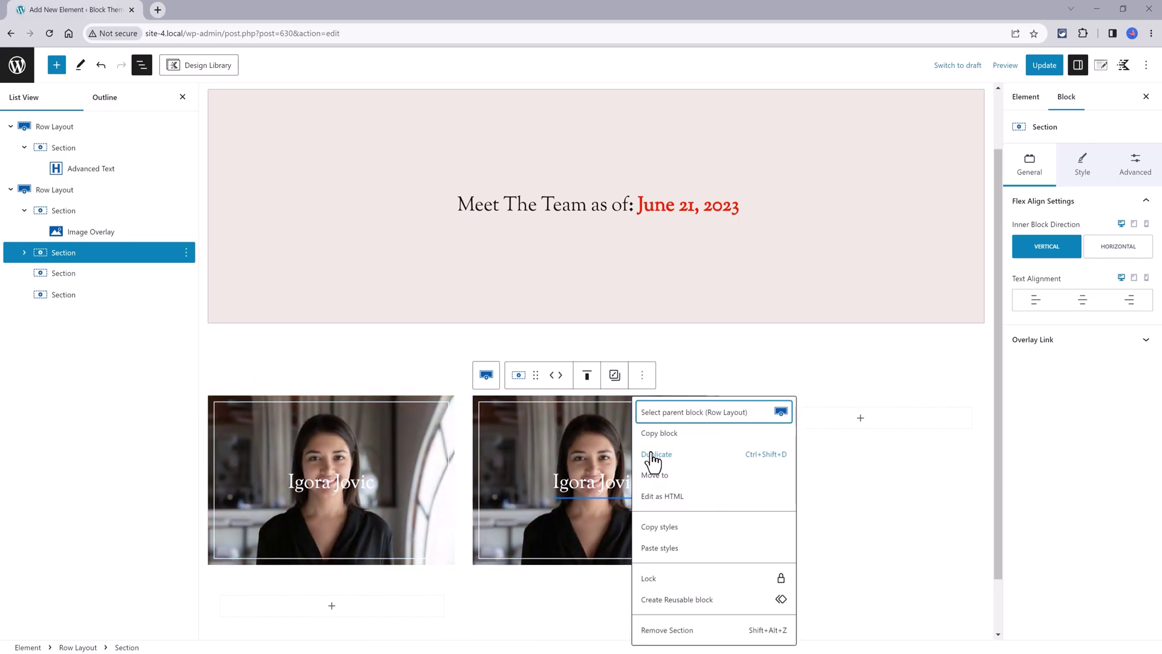
left_click(653, 457)
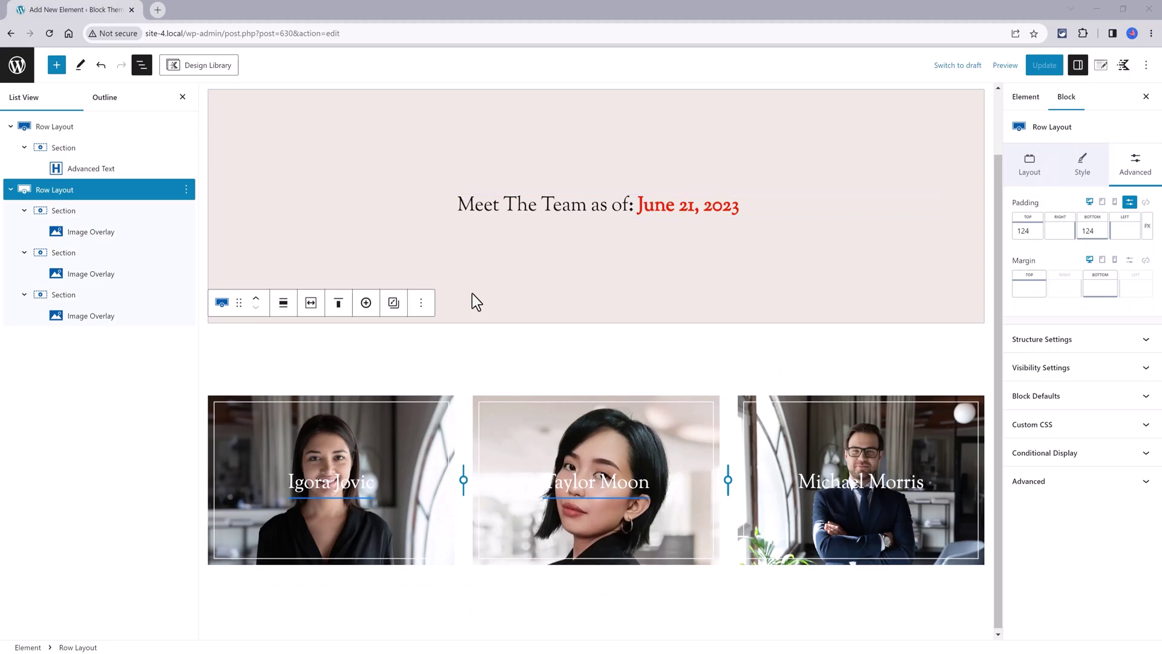
Duplicate the three-card row and remove the second row's top padding
left_click(422, 303)
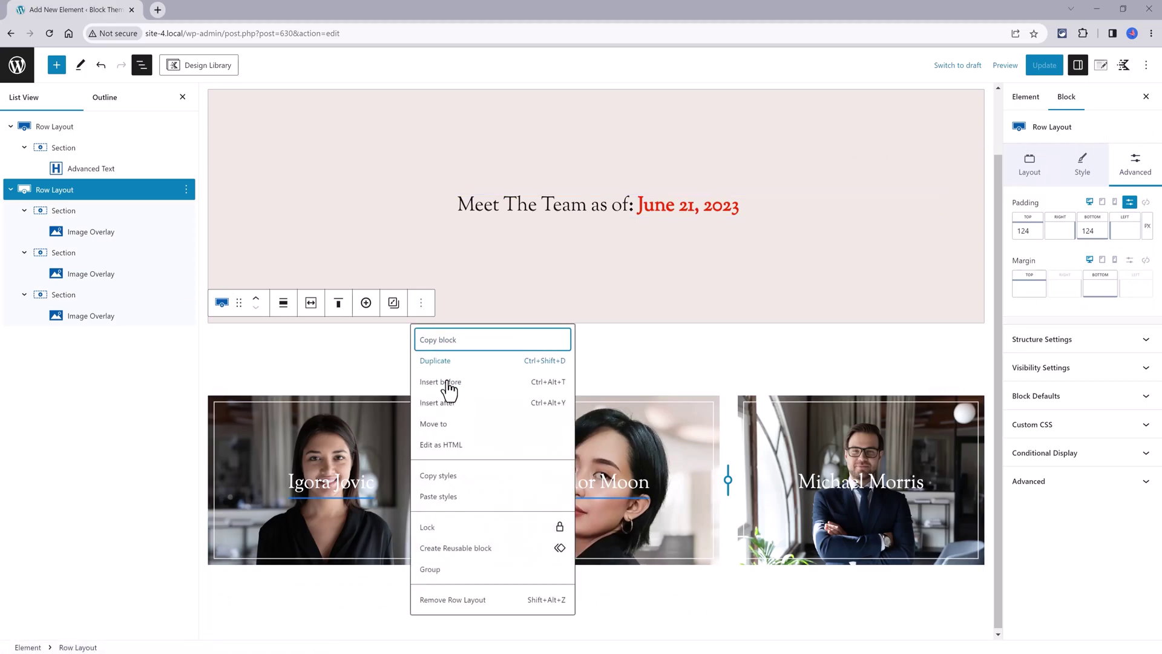
left_click(457, 366)
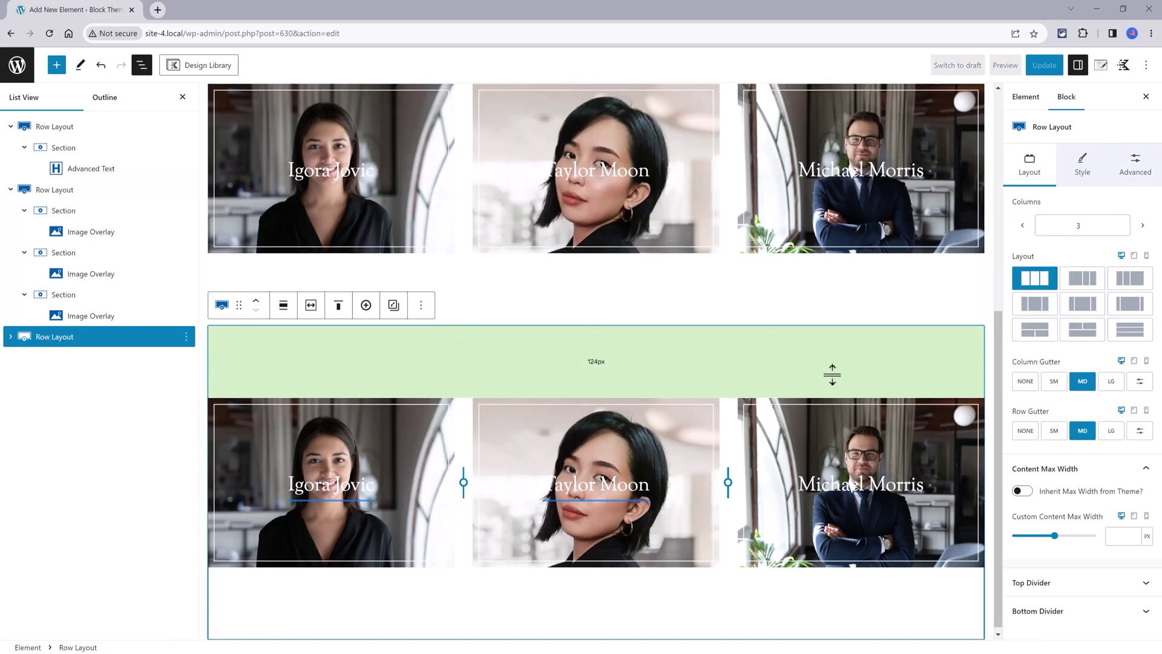
left_click_drag(626, 391, 624, 334)
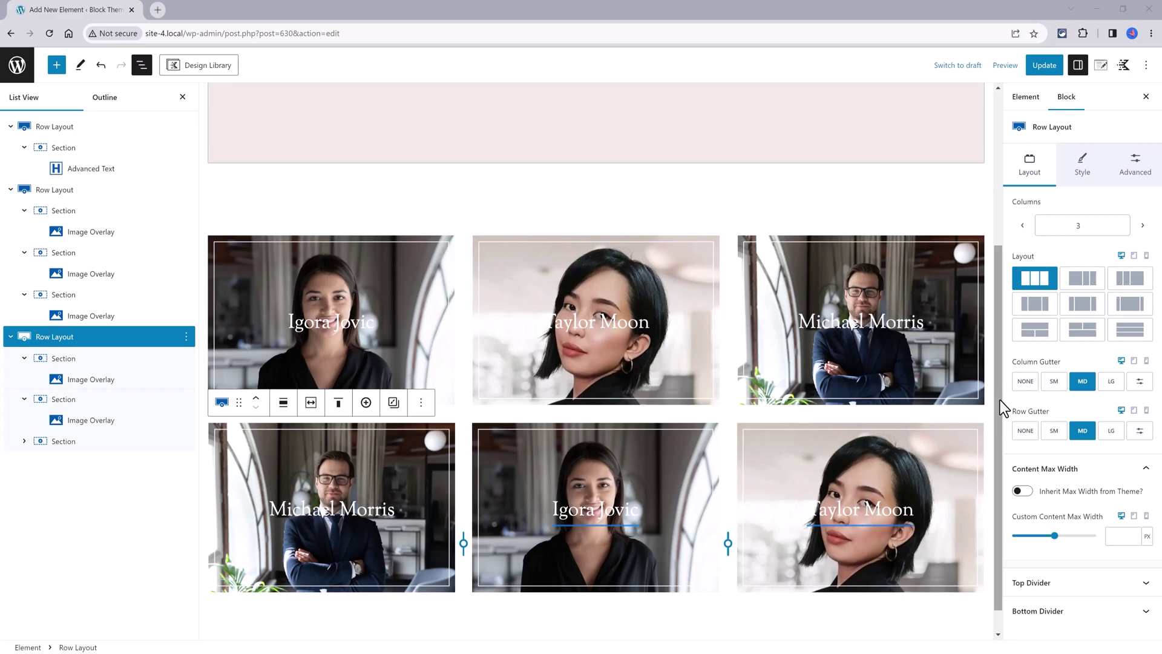
Insert the Design Library's Form 1 contact pattern below the staff cards
left_click(236, 68)
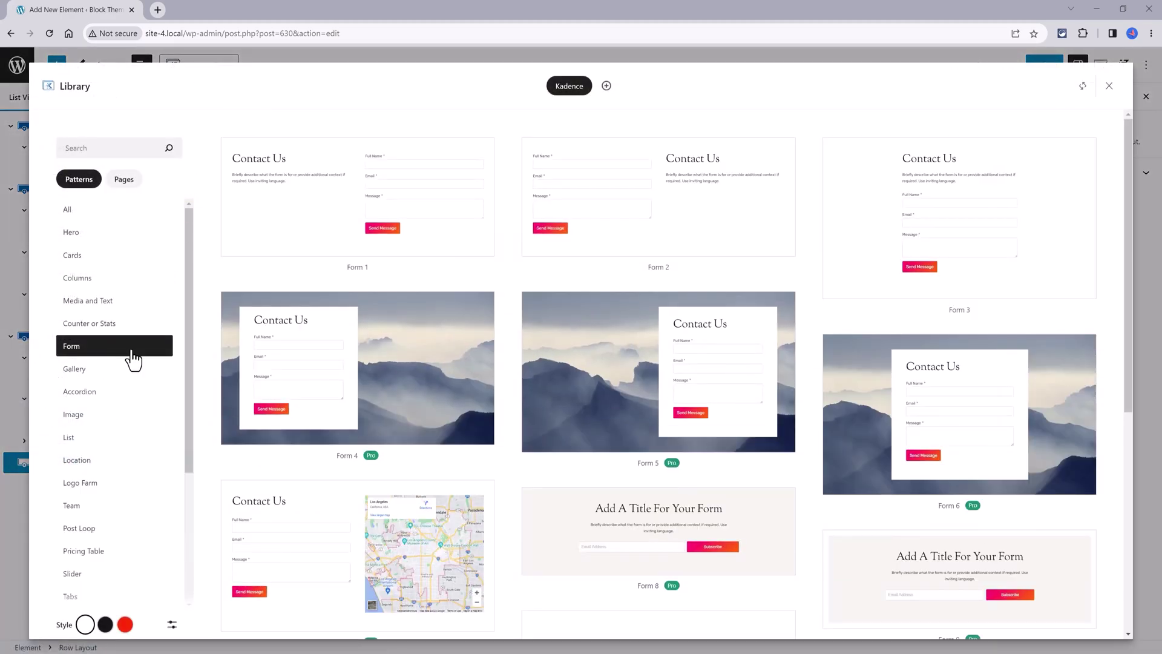
left_click(348, 213)
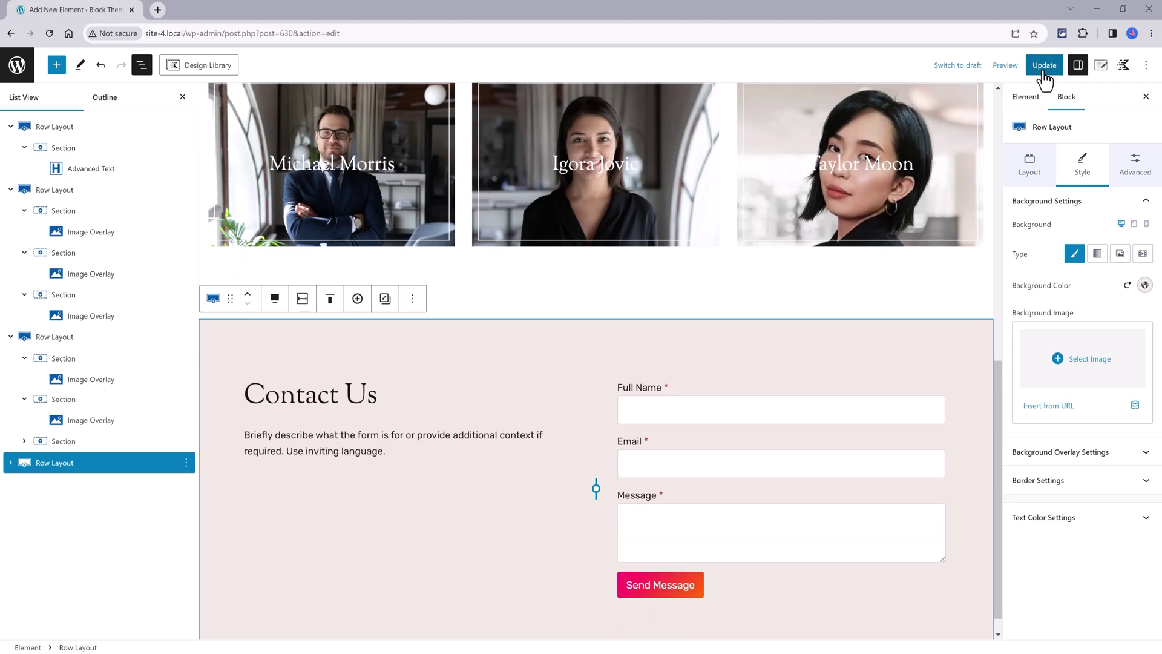
Save the template and set its placement to Replace Single Post Content
left_click(1044, 67)
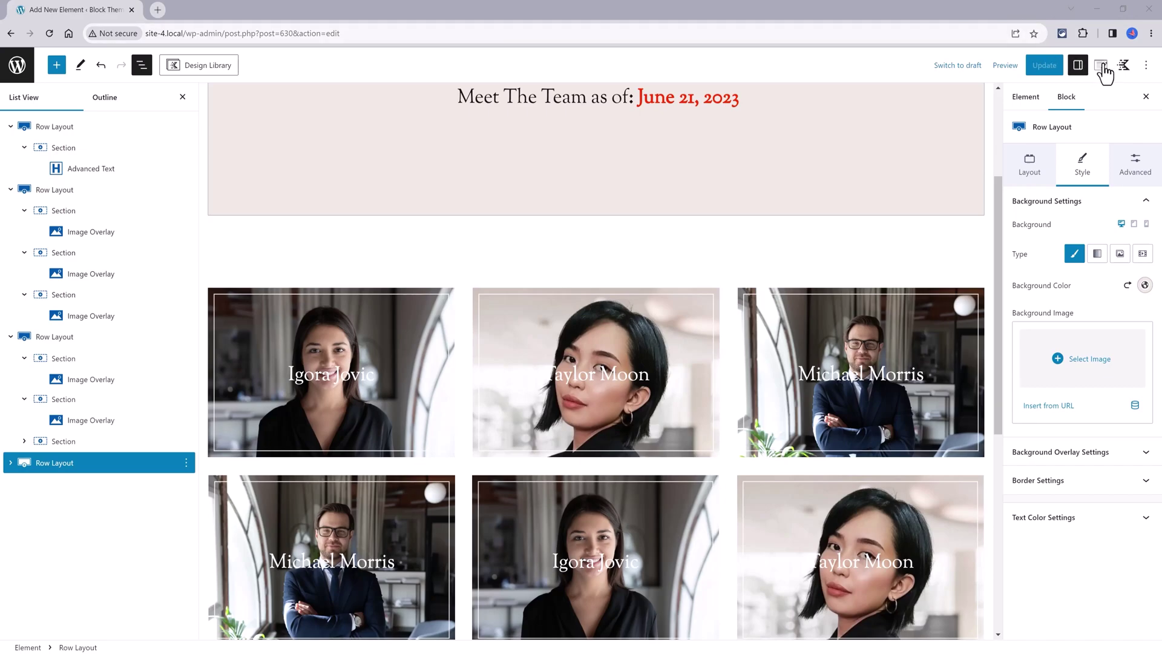
left_click(1101, 65)
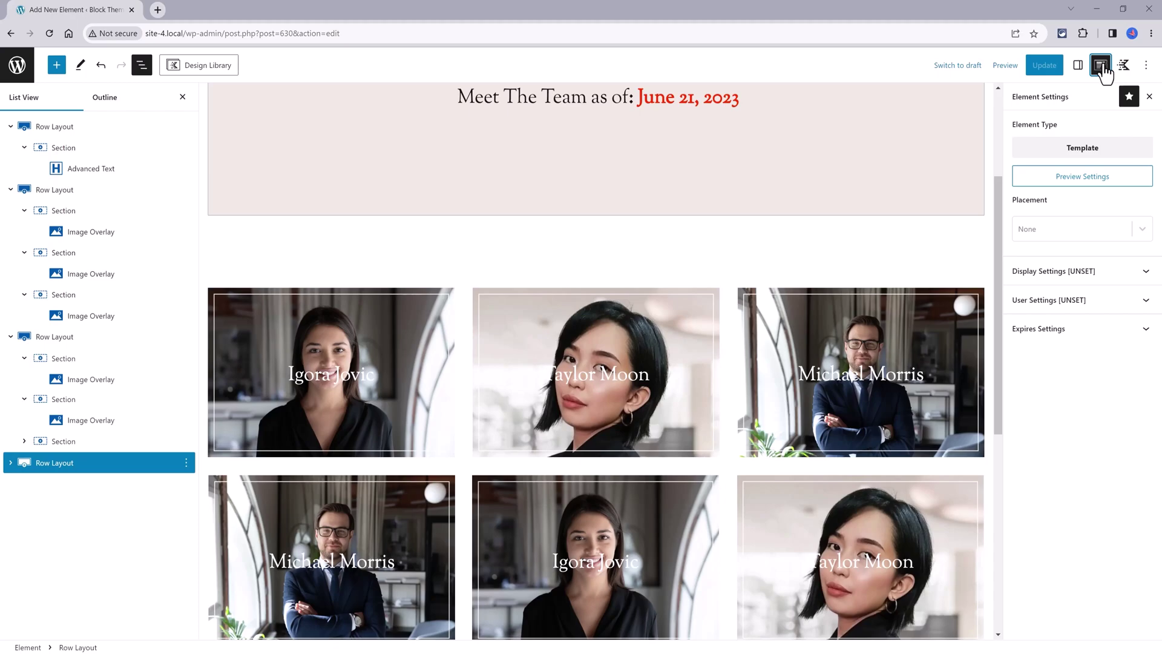
left_click(1140, 230)
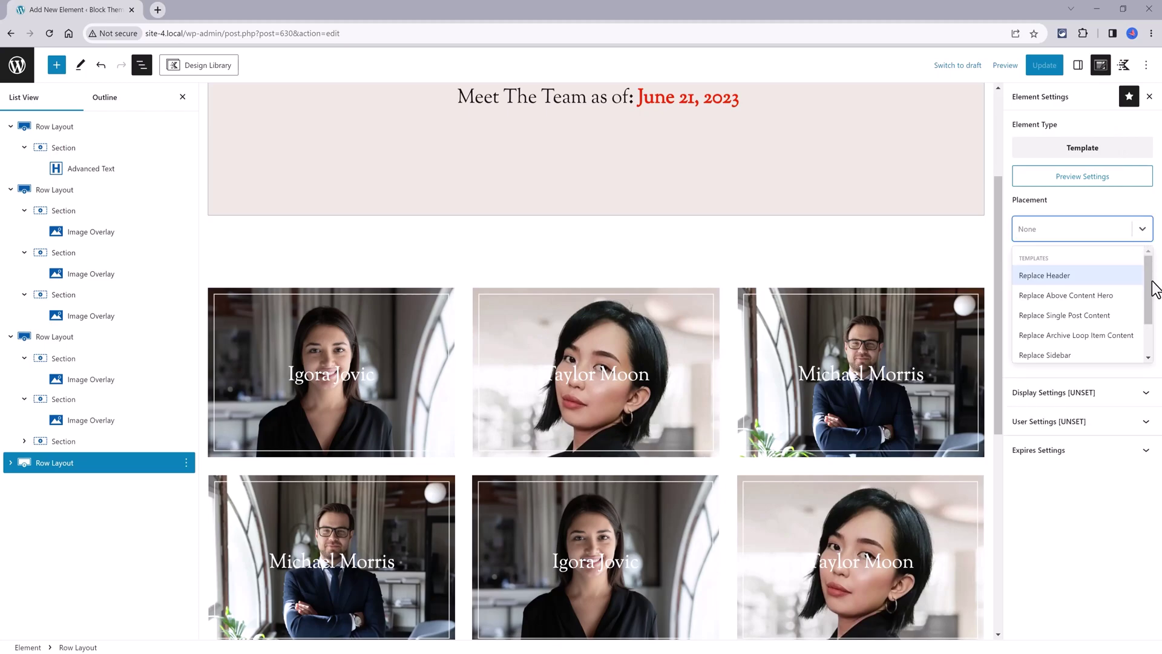
left_click(1102, 316)
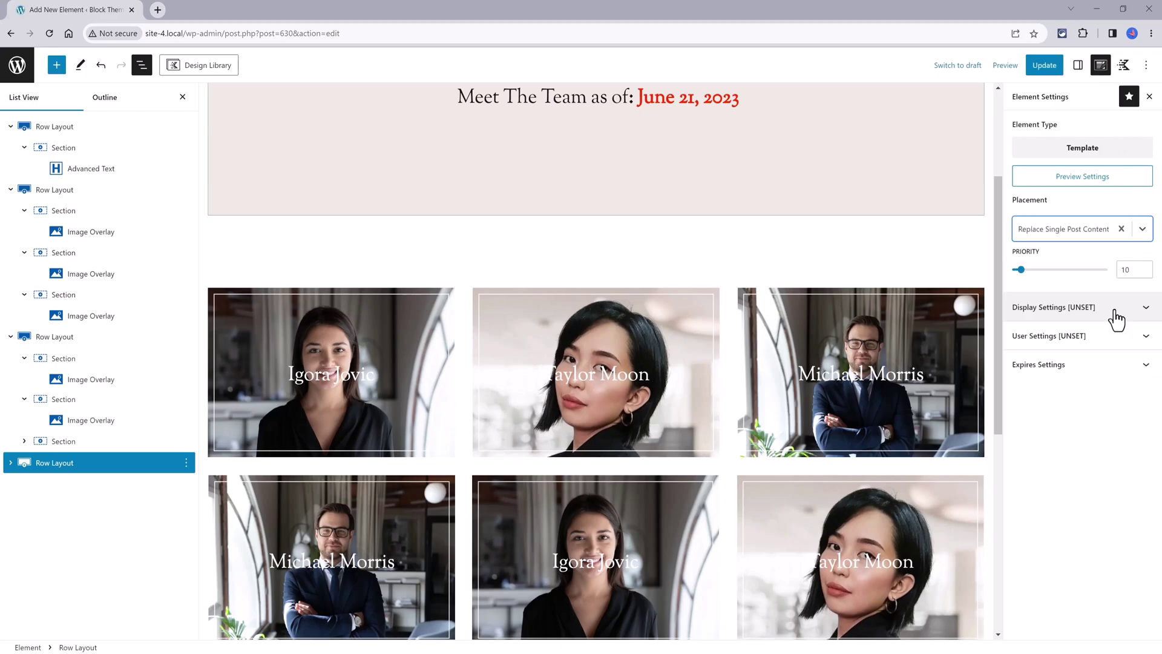
Set the display rule to show the template on Single Staffs
left_click(1116, 315)
left_click(1071, 363)
scroll(1116, 496, "down", 5)
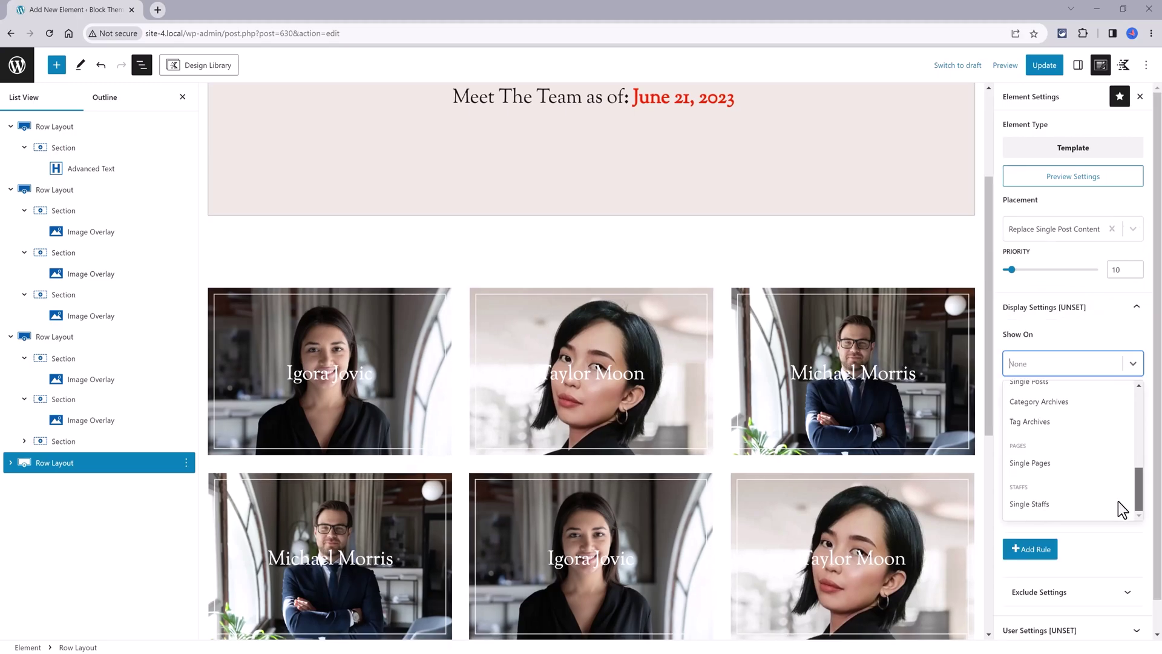
left_click(1048, 506)
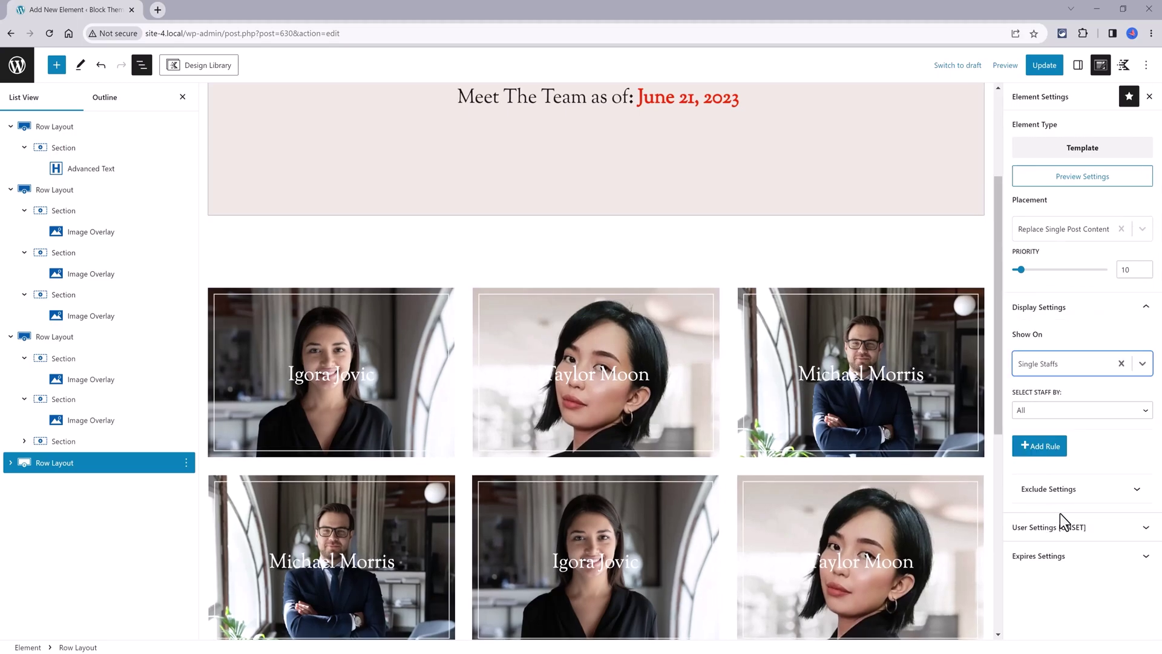
Make the template visible to All Users, update it, and view it on the front end
left_click(1089, 528)
left_click(1084, 575)
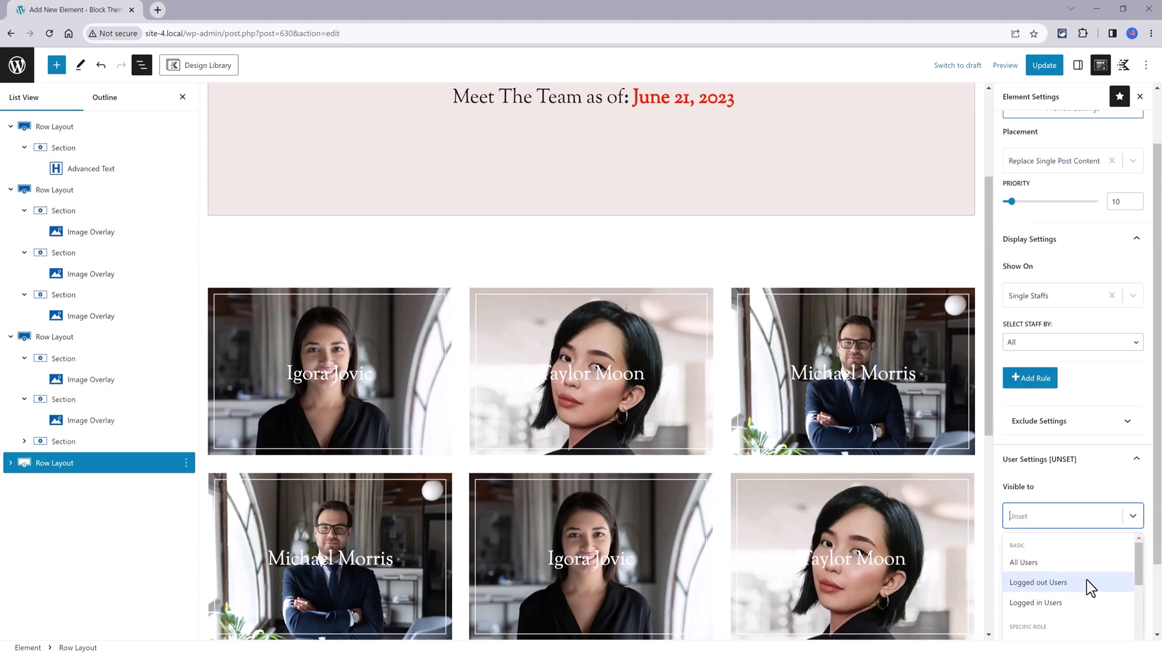
left_click(1040, 559)
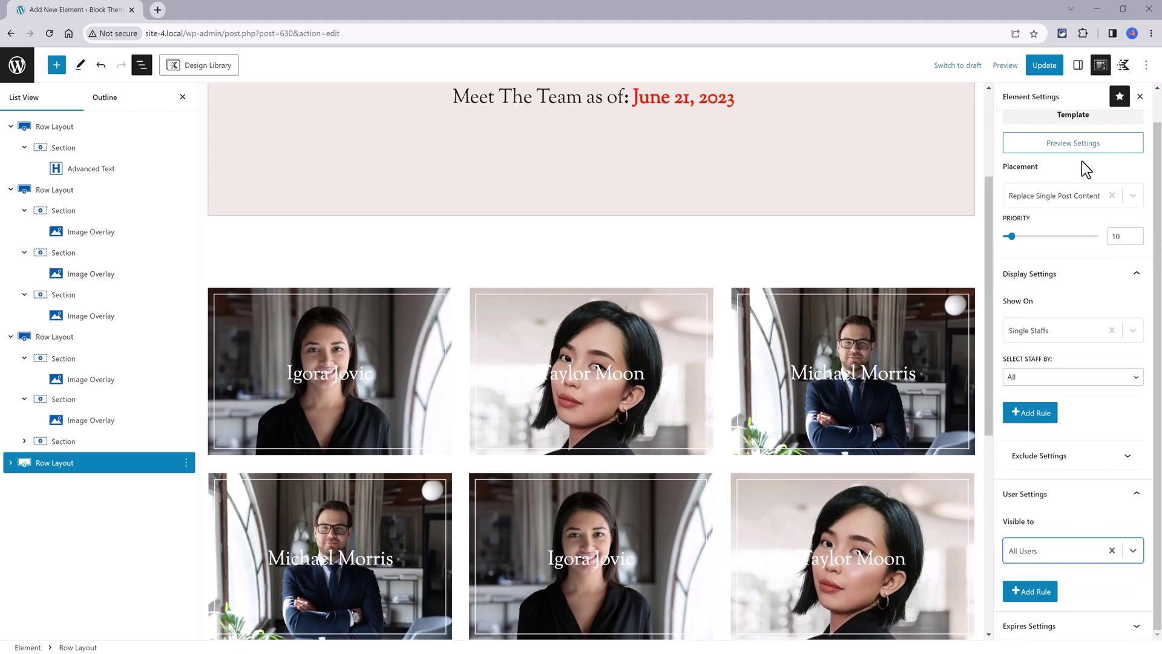
left_click(1046, 68)
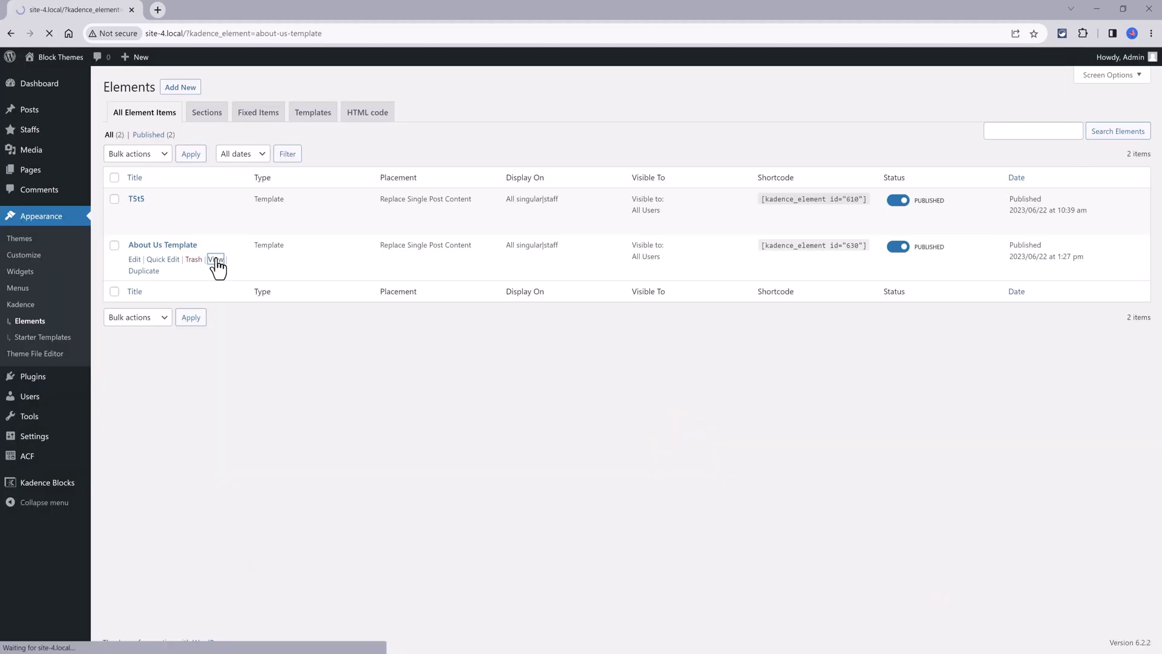
left_click(216, 265)
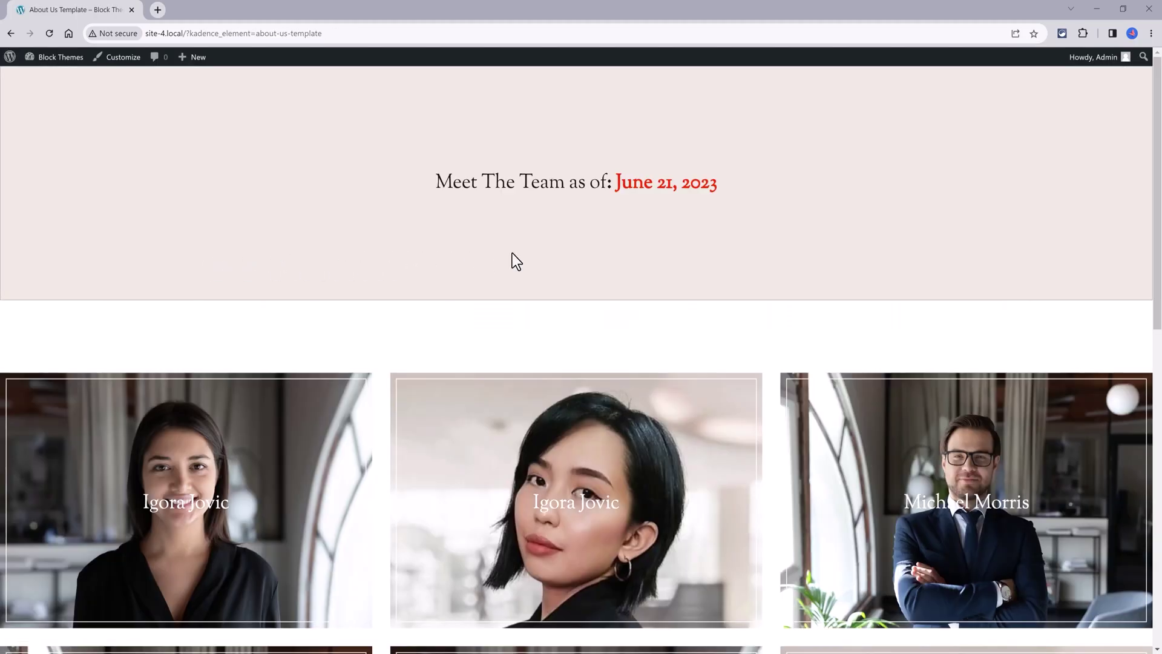
scroll(511, 254, "down", 1)
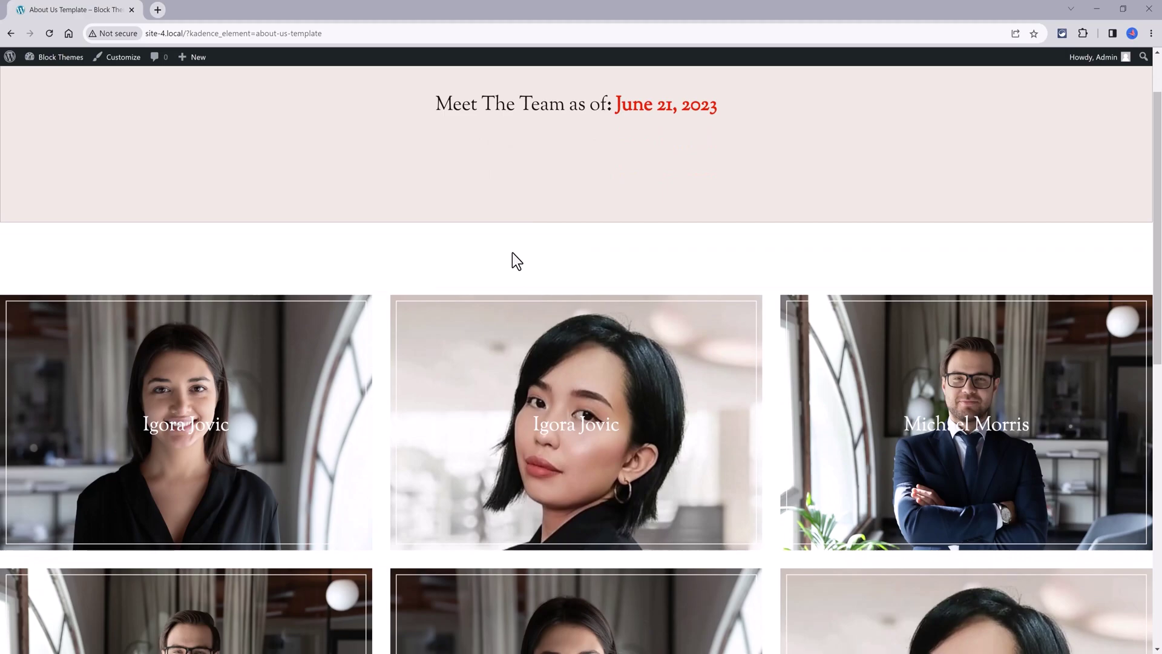
scroll(512, 253, "down", 2)
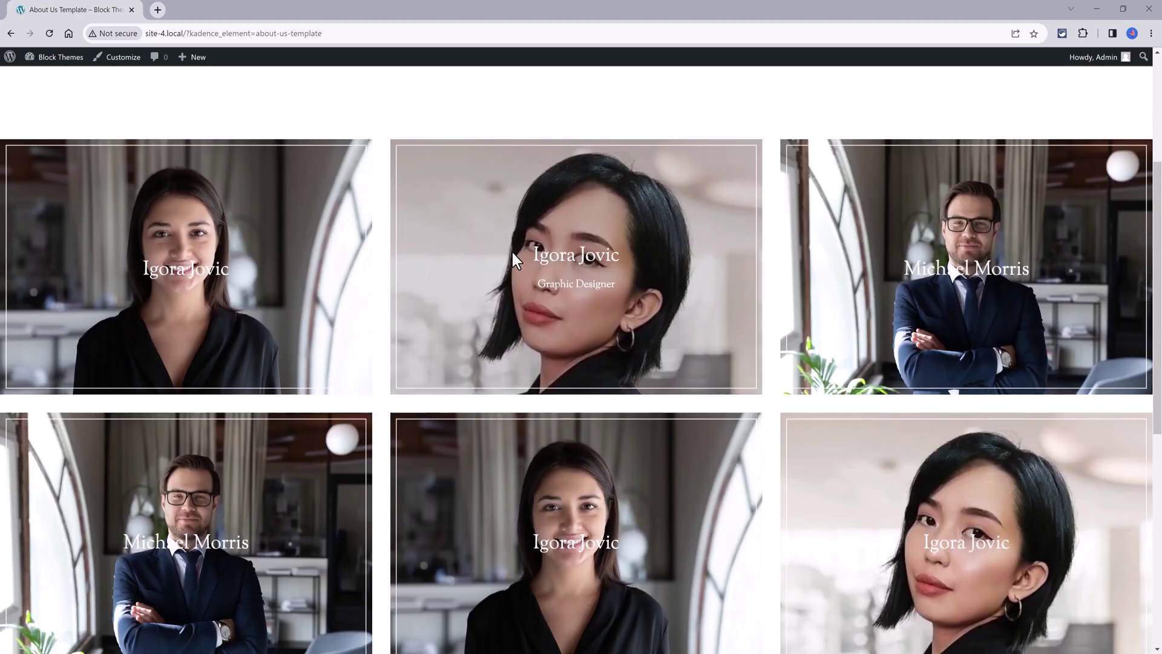
scroll(512, 254, "down", 2)
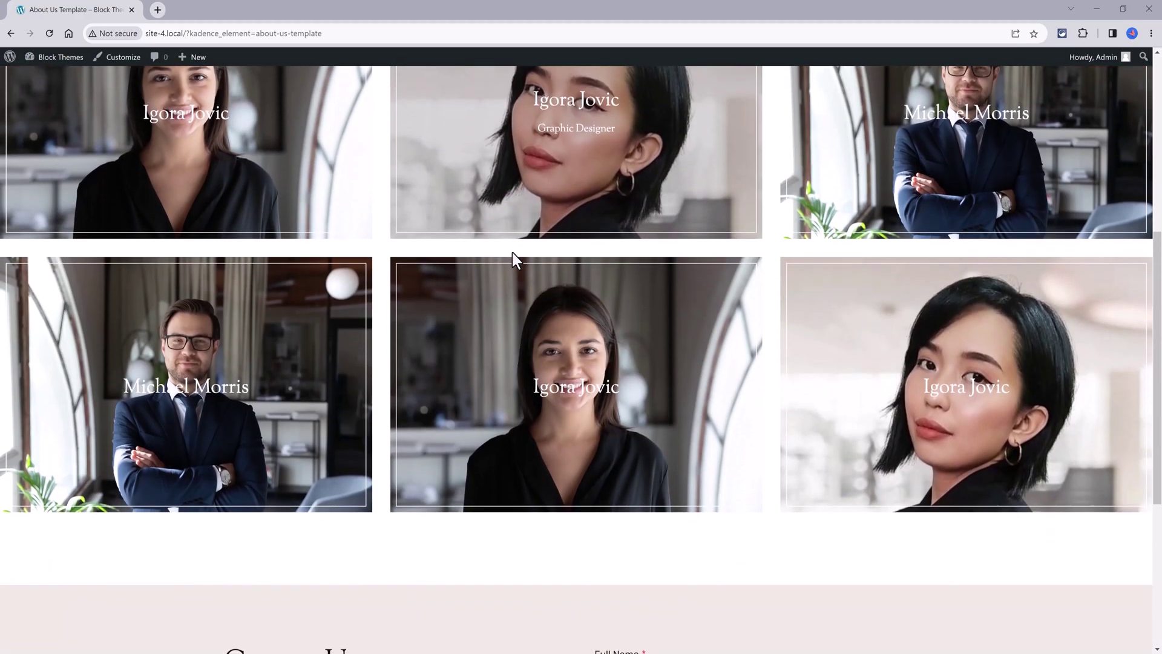
scroll(512, 251, "down", 4)
scroll(512, 252, "up", 2)
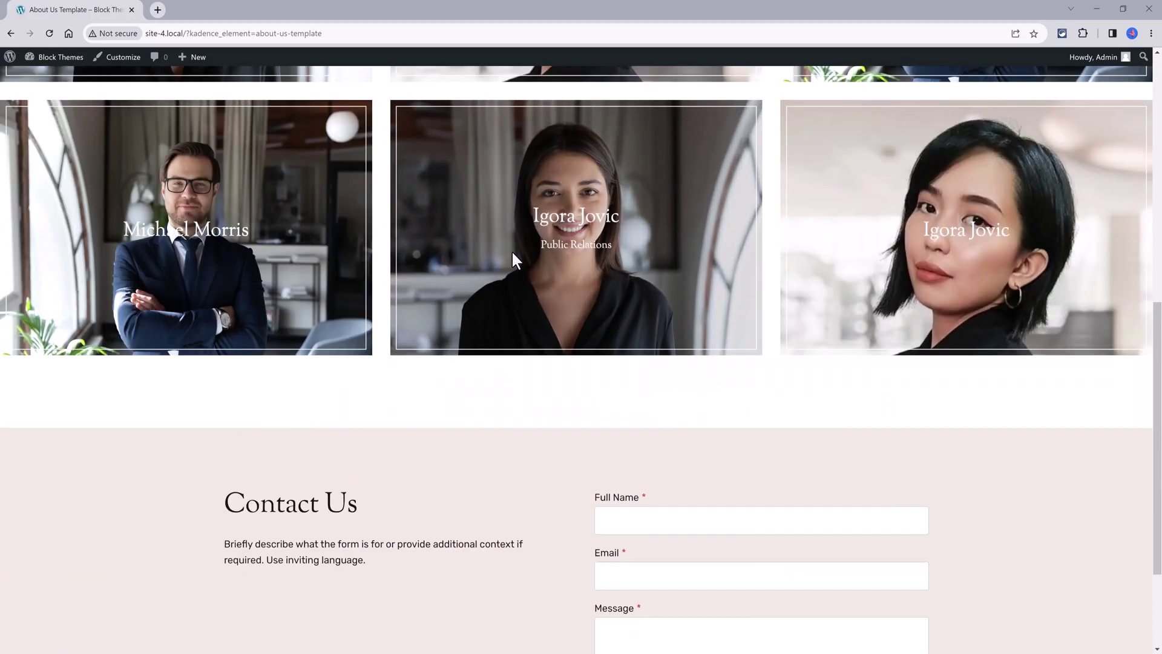